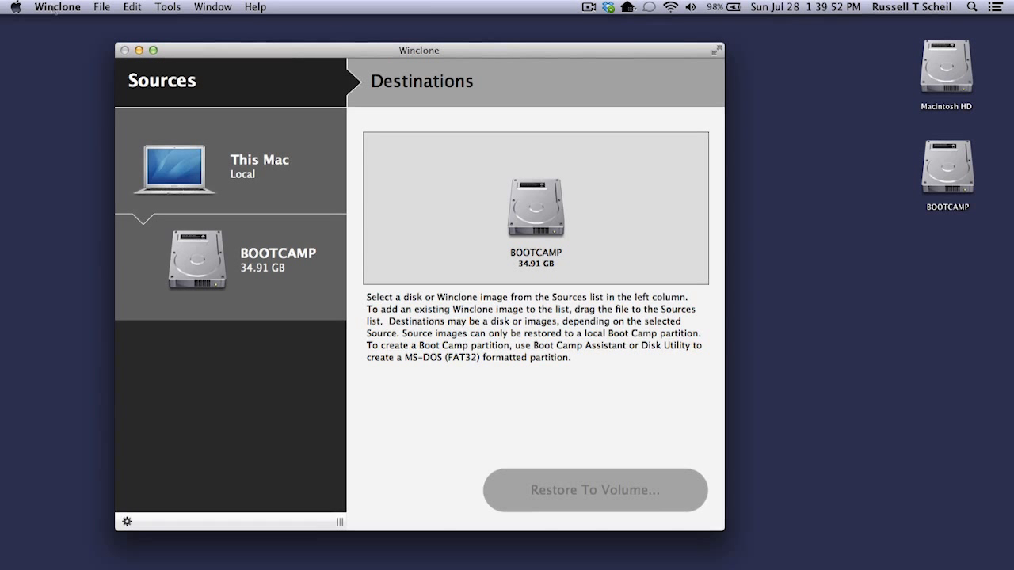
Step: Install the licence file "Winclone Test User.wclicense" from the aaWincloneLicense folder through the application preferences
{"action": "left_click", "coordinate": [53, 8]}
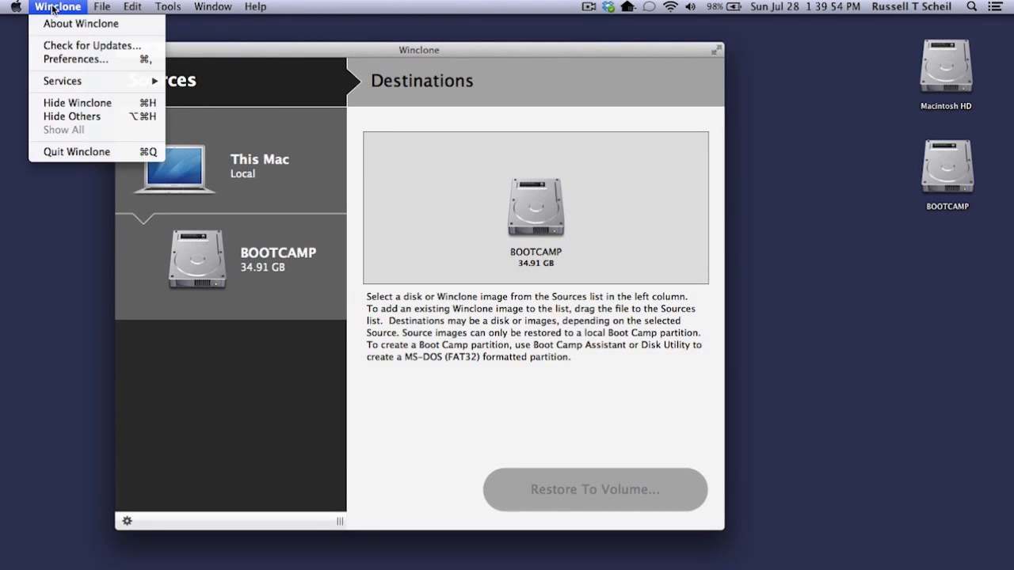
{"action": "left_click", "coordinate": [56, 60]}
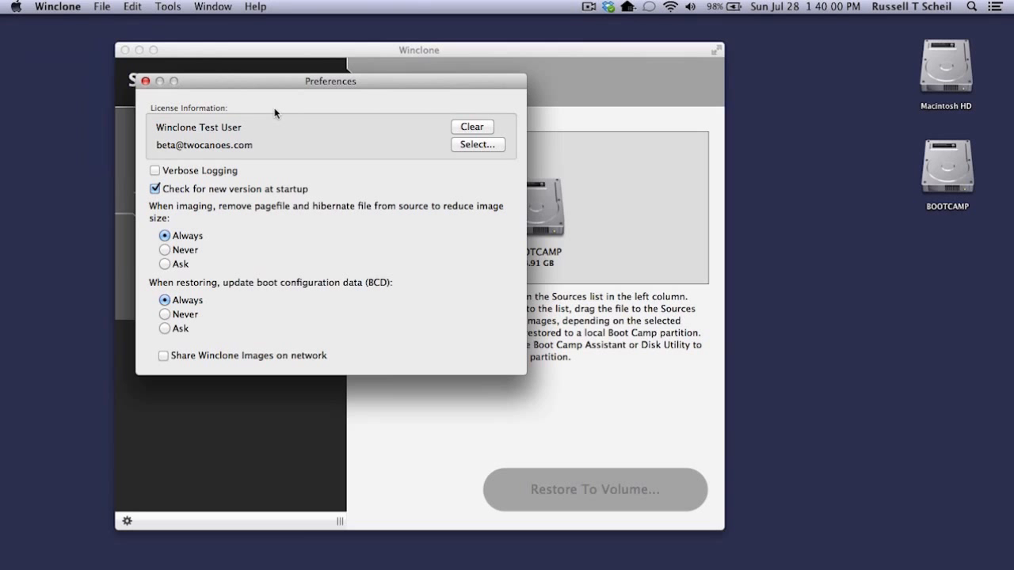
{"action": "left_click", "coordinate": [478, 144]}
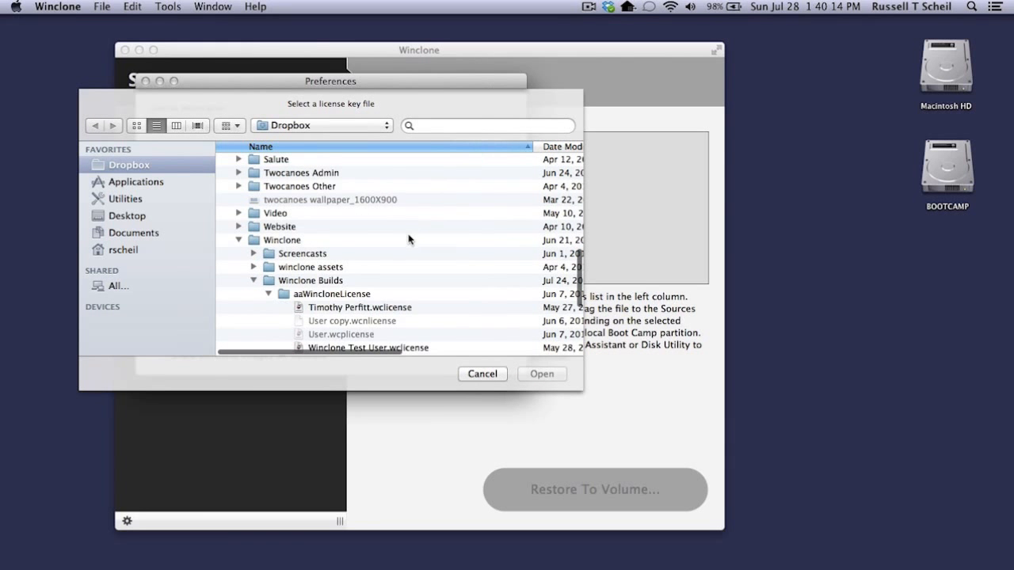
{"action": "scroll", "coordinate": [409, 239], "scroll_direction": "down", "scroll_amount": 5}
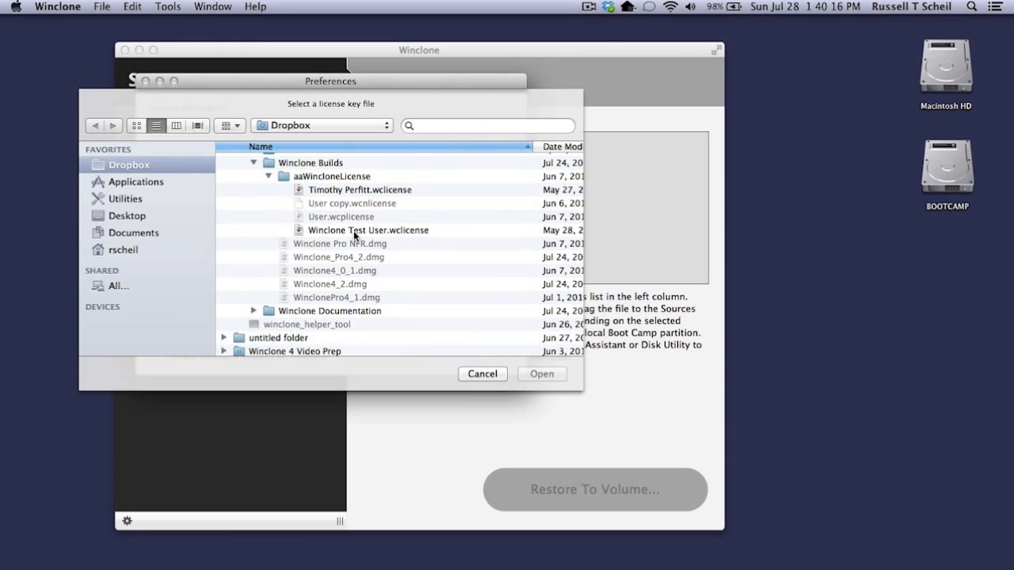
{"action": "left_click", "coordinate": [353, 229]}
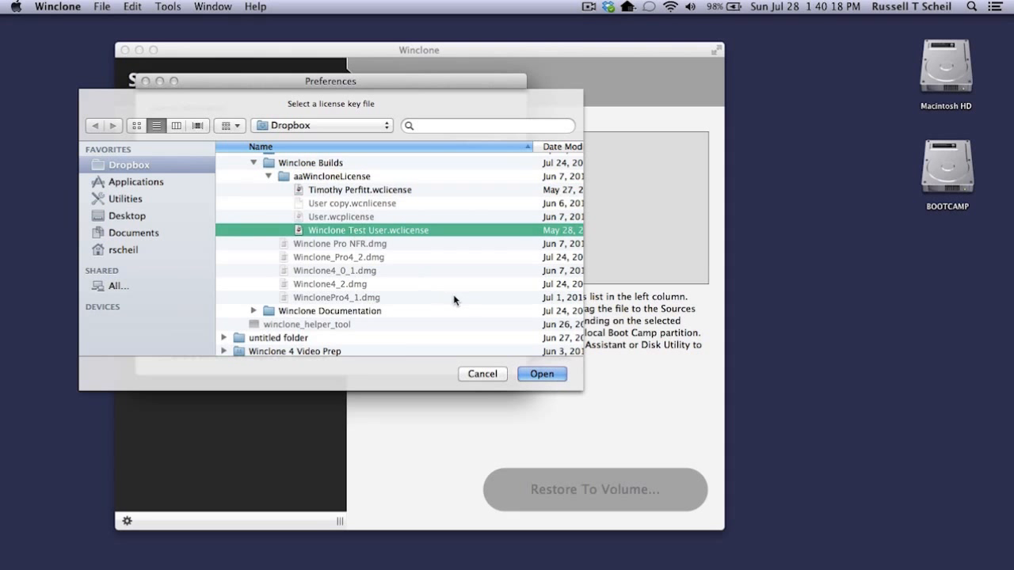
{"action": "left_click", "coordinate": [532, 375]}
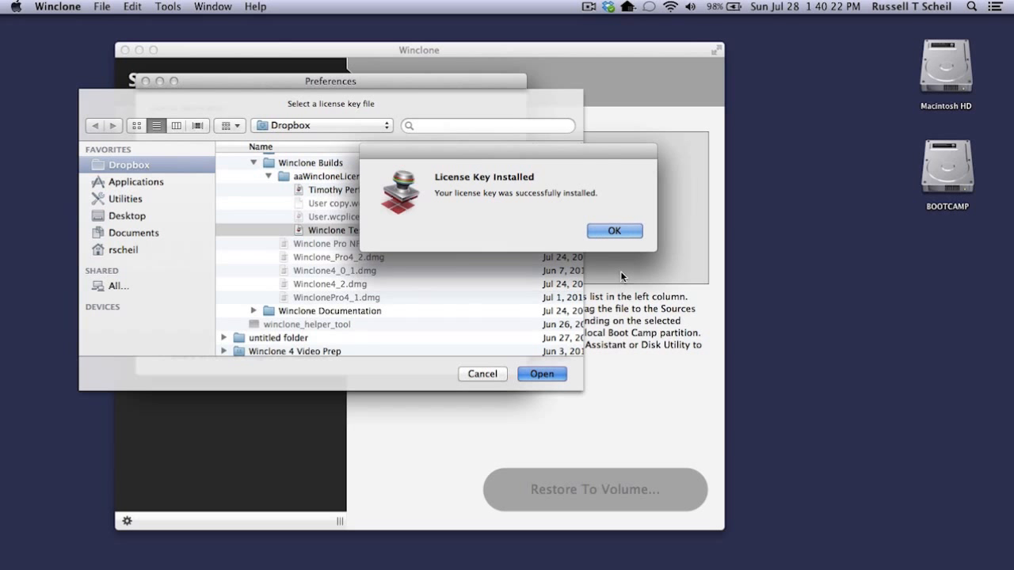
{"action": "left_click", "coordinate": [609, 230]}
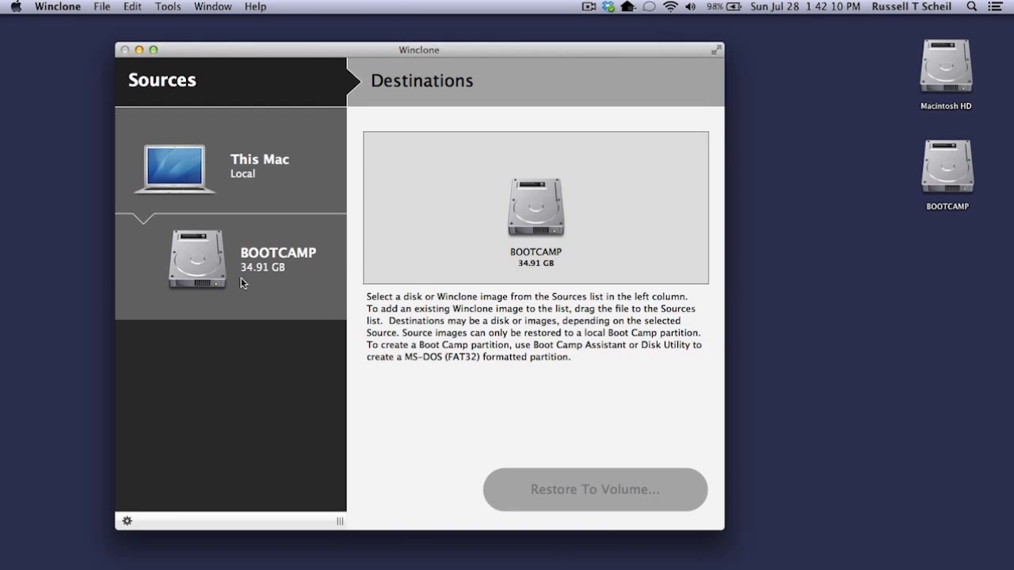
Step: Shrink the Windows (NTFS) filesystem of the BOOTCAMP volume, authorizing the change with the account password
{"action": "left_click", "coordinate": [201, 259]}
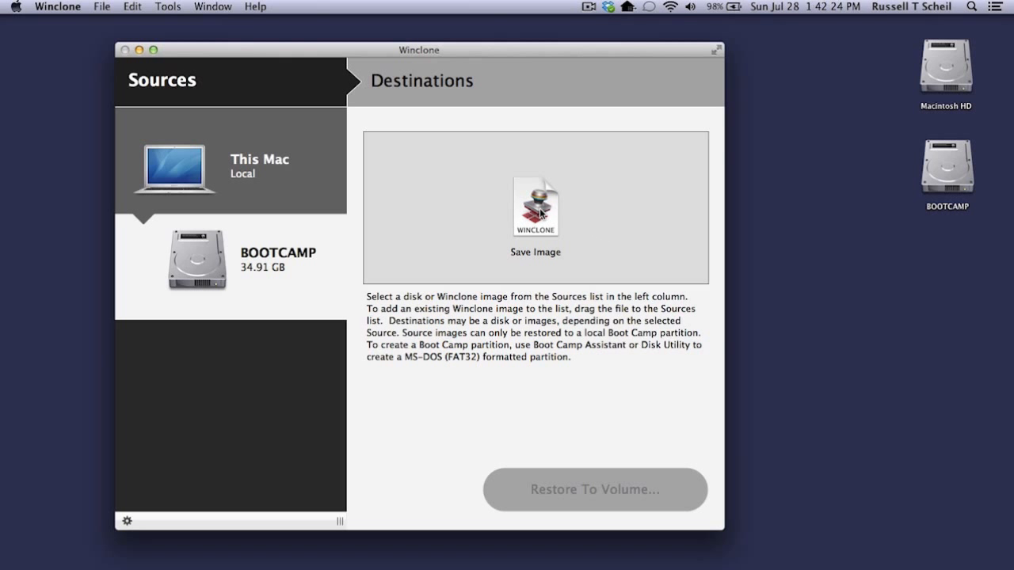
{"action": "left_click", "coordinate": [533, 217]}
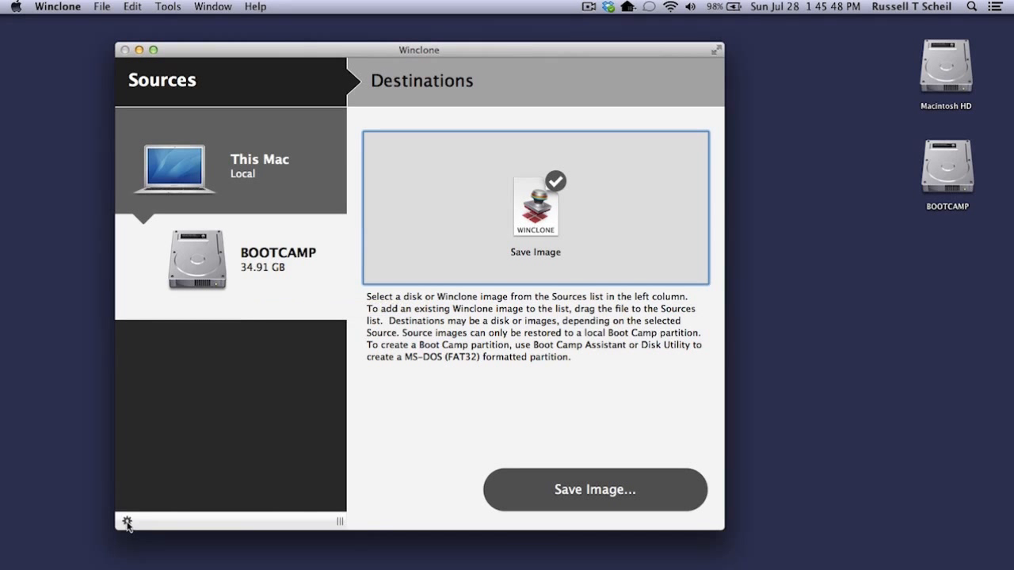
{"action": "left_click", "coordinate": [127, 522]}
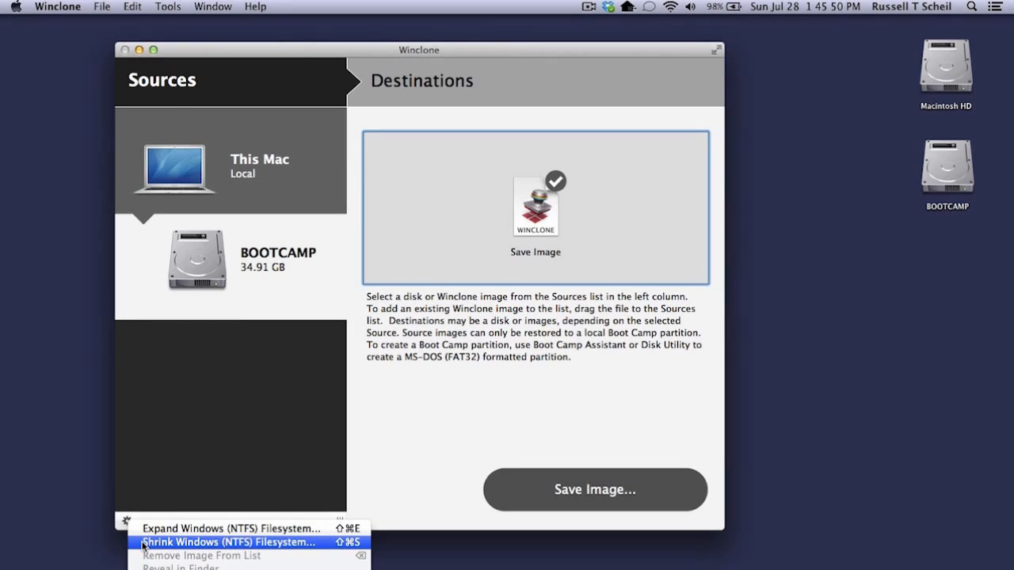
{"action": "left_click", "coordinate": [144, 543]}
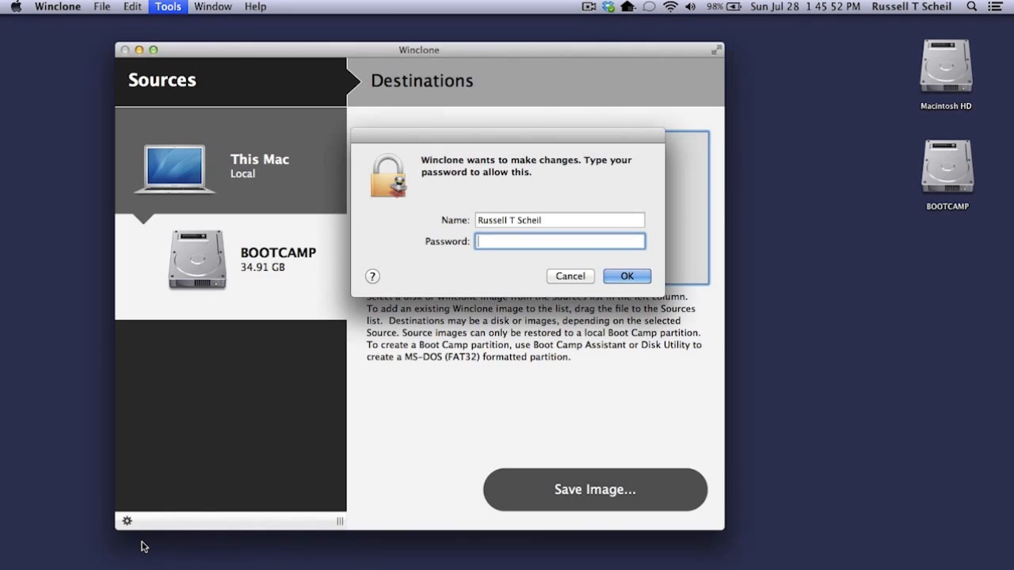
{"action": "type", "text": "xxxxxxxxxx"}
{"action": "left_click", "coordinate": [617, 280]}
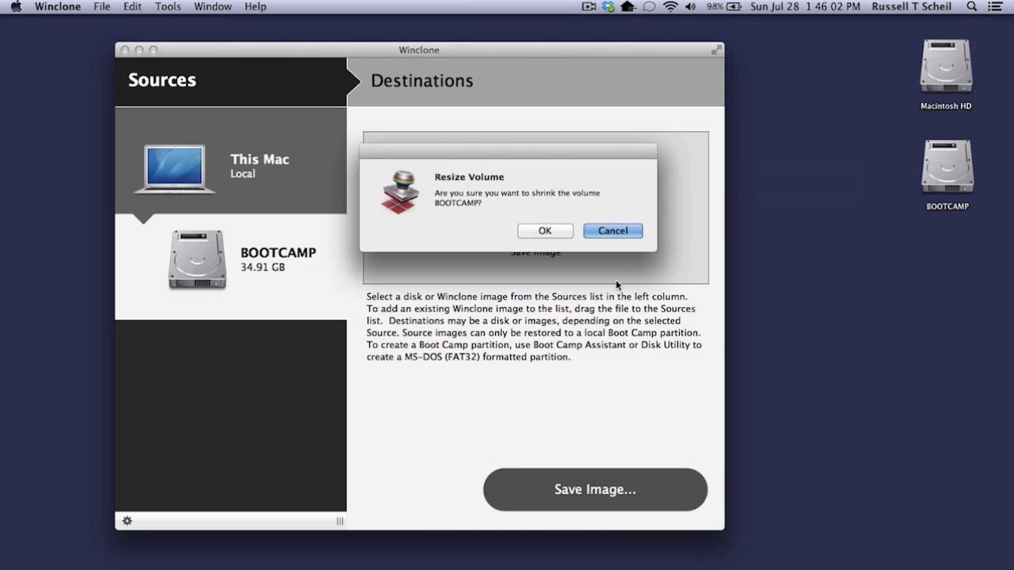
{"action": "left_click", "coordinate": [540, 231]}
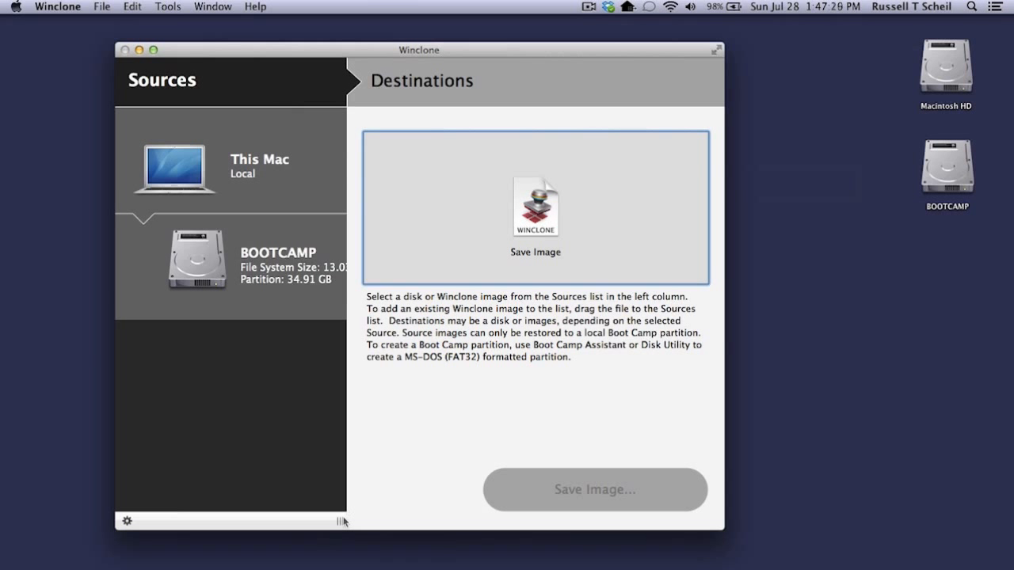
Step: Widen the Sources column and choose Save Image as the destination for the BOOTCAMP source
{"action": "left_click_drag", "start_coordinate": [342, 520], "coordinate": [385, 519]}
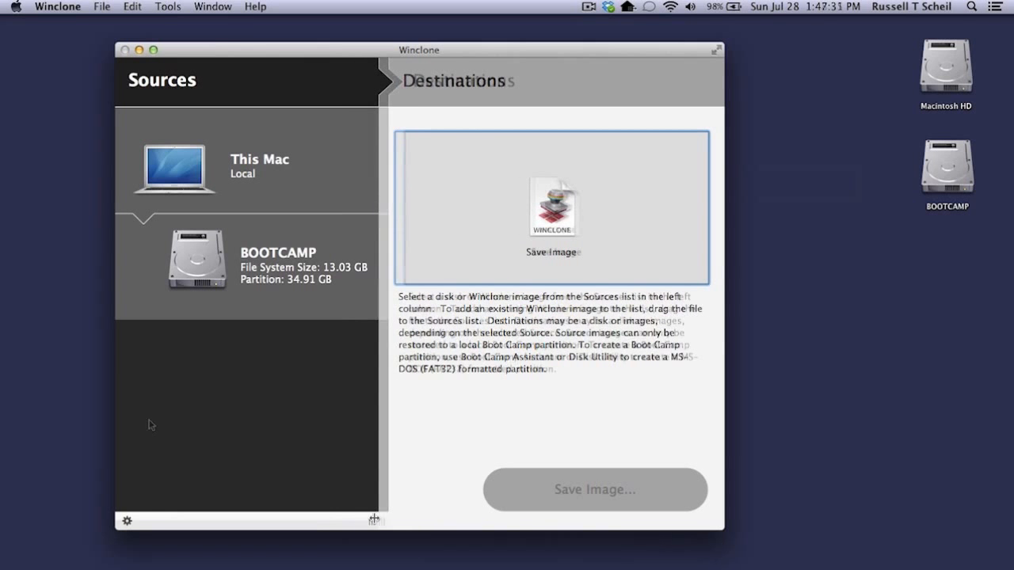
{"action": "left_click", "coordinate": [179, 311]}
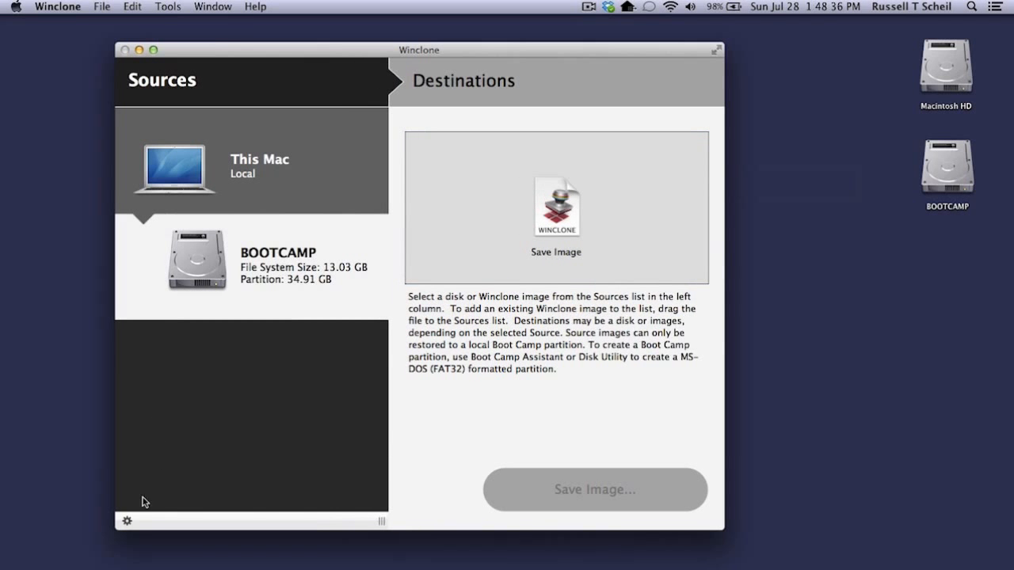
{"action": "left_click", "coordinate": [127, 521]}
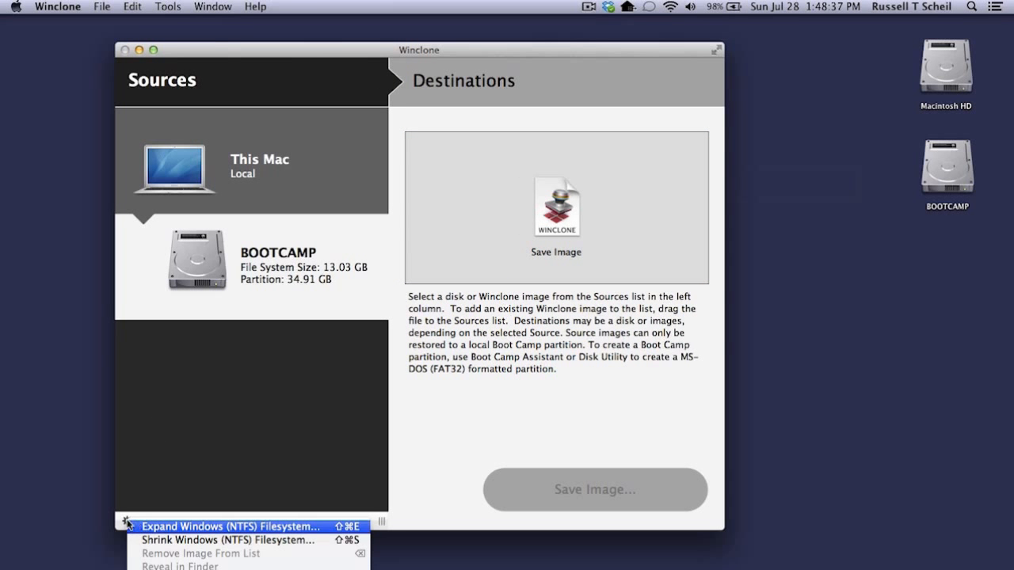
{"action": "left_click", "coordinate": [183, 358]}
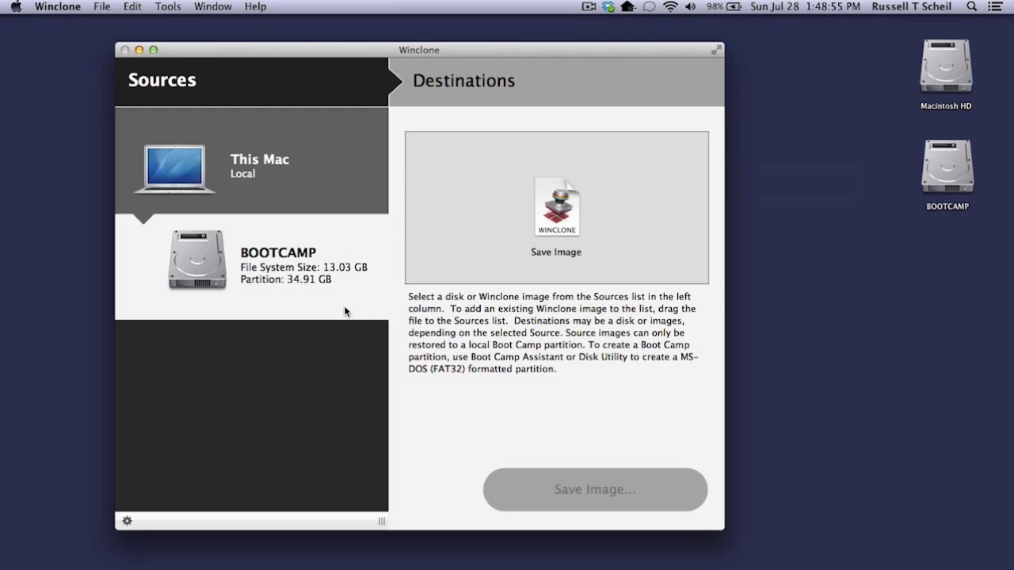
{"action": "left_click", "coordinate": [557, 215]}
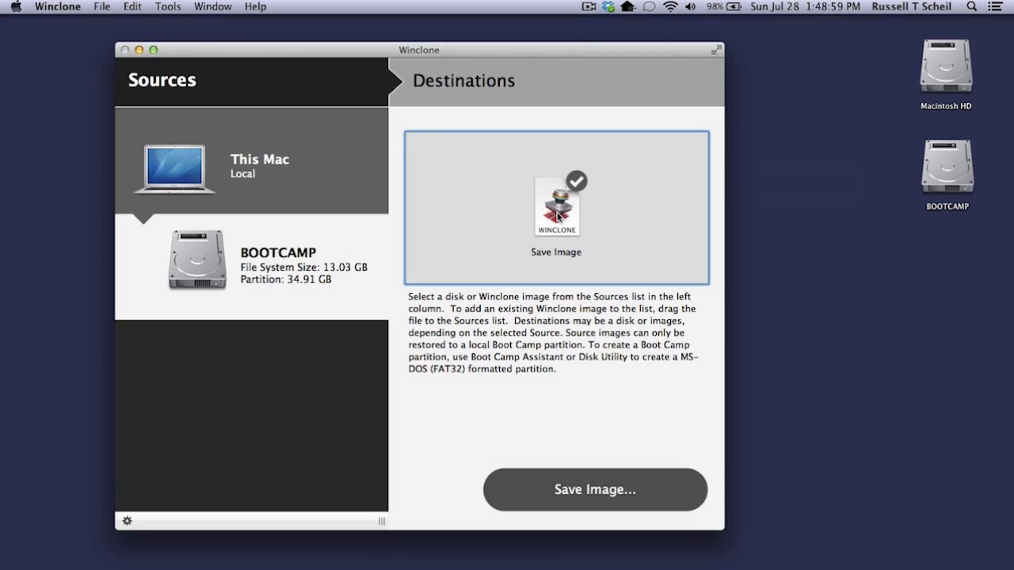
Step: Open the additional information offered before saving the image and read the instructions for running CHKDSK
{"action": "left_click", "coordinate": [578, 492]}
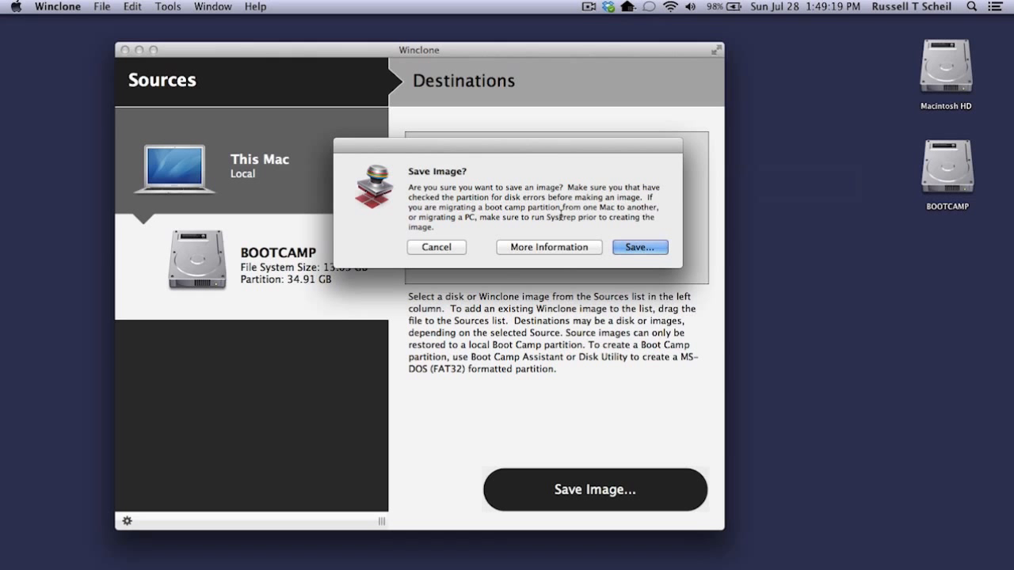
{"action": "left_click", "coordinate": [536, 249]}
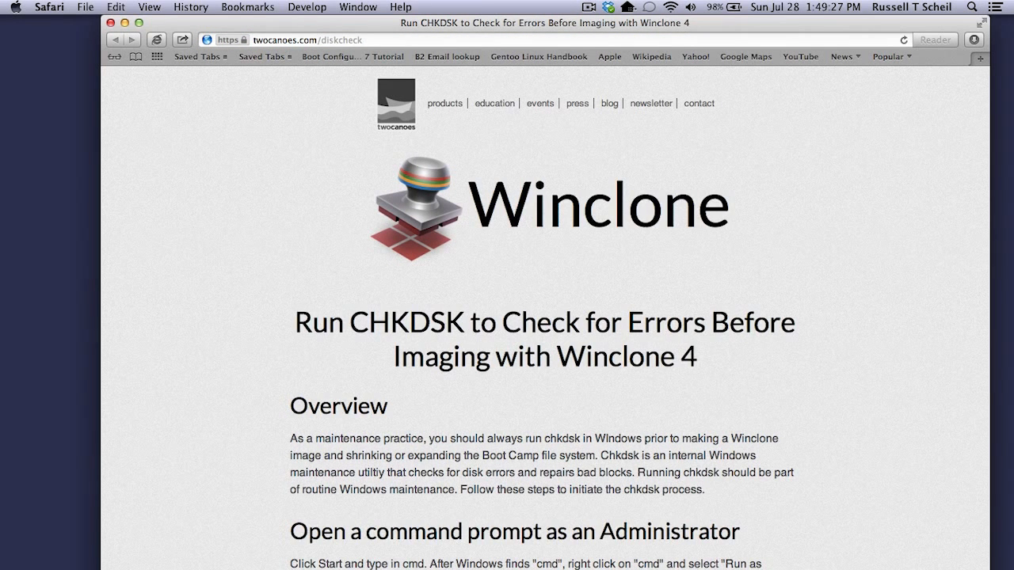
{"action": "scroll", "coordinate": [545, 317], "scroll_direction": "down", "scroll_amount": 5}
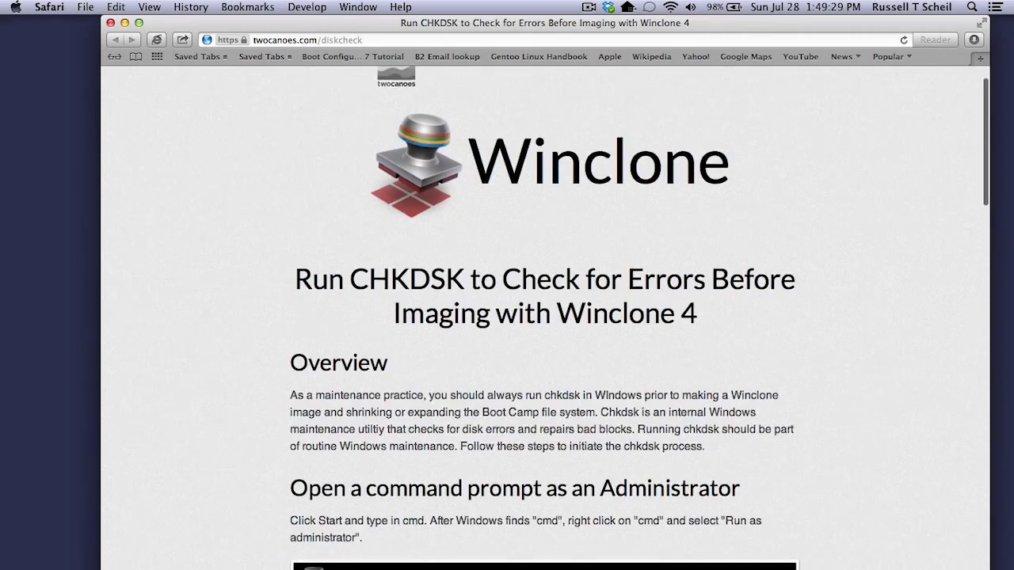
{"action": "scroll", "coordinate": [545, 317], "scroll_direction": "down", "scroll_amount": 10}
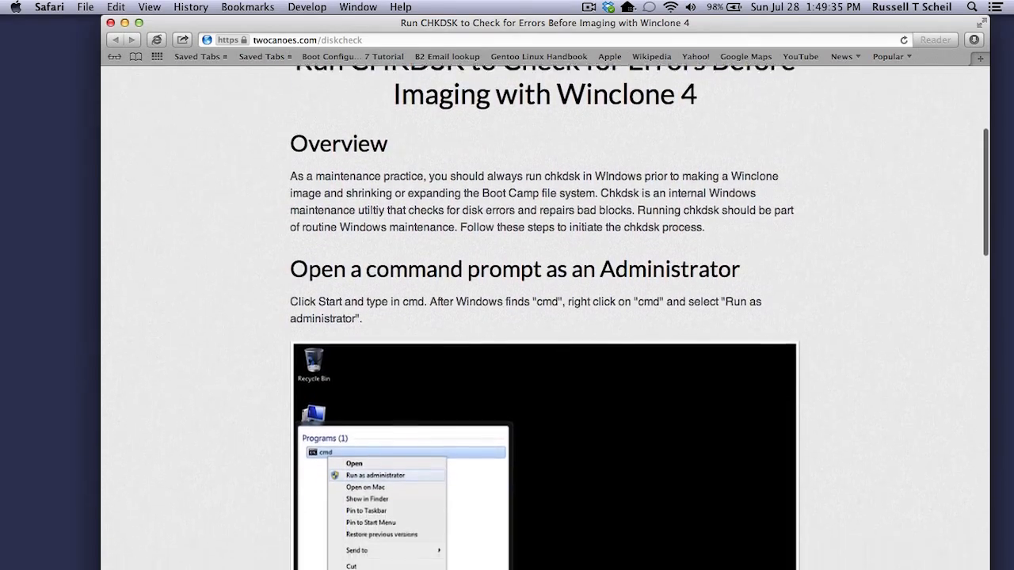
{"action": "scroll", "coordinate": [545, 316], "scroll_direction": "down", "scroll_amount": 15}
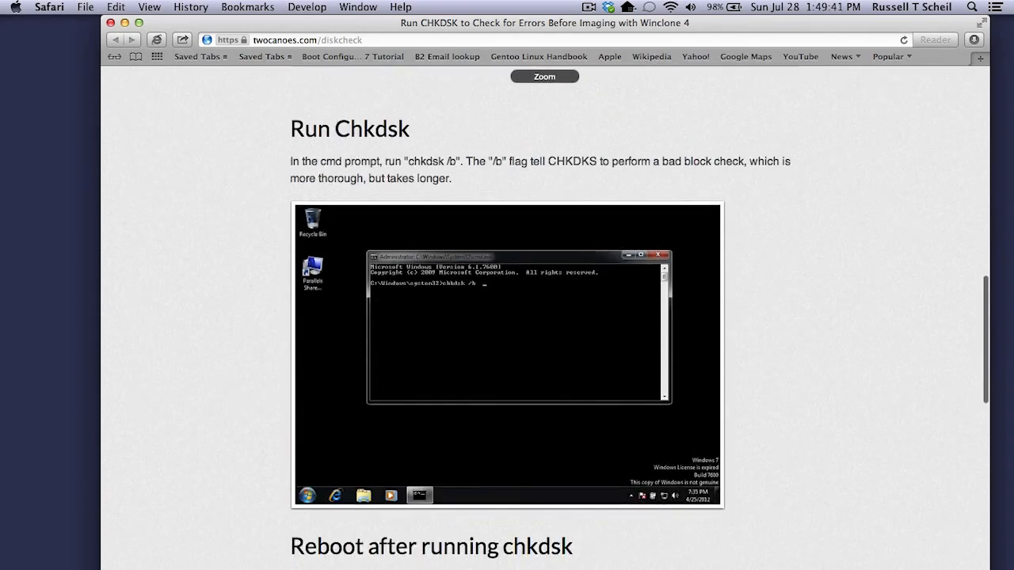
{"action": "scroll", "coordinate": [545, 316], "scroll_direction": "down", "scroll_amount": 7}
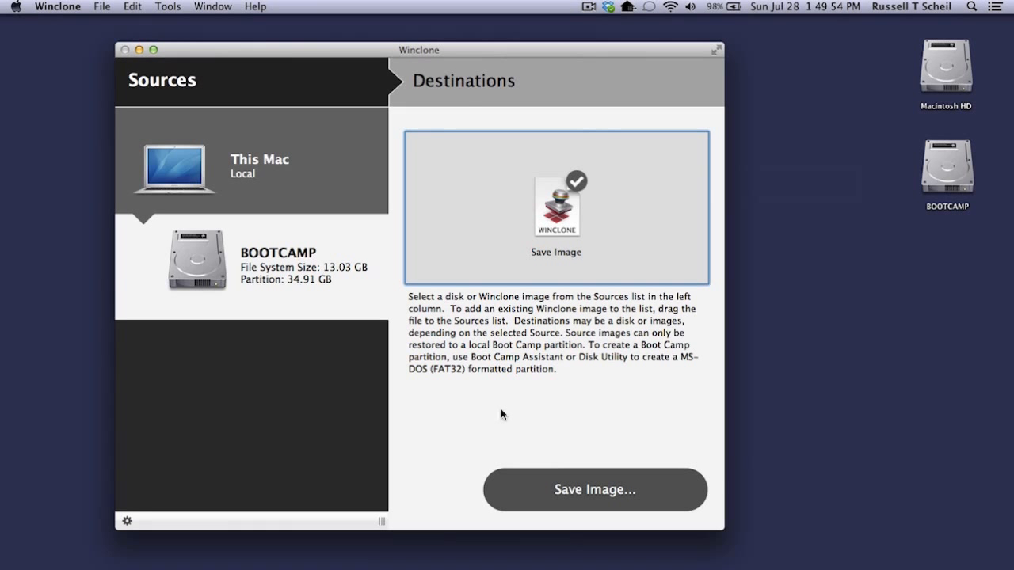
Step: Save the BOOTCAMP volume as an image named Win7ShrunkBootCamp on the Desktop
{"action": "left_click", "coordinate": [588, 493]}
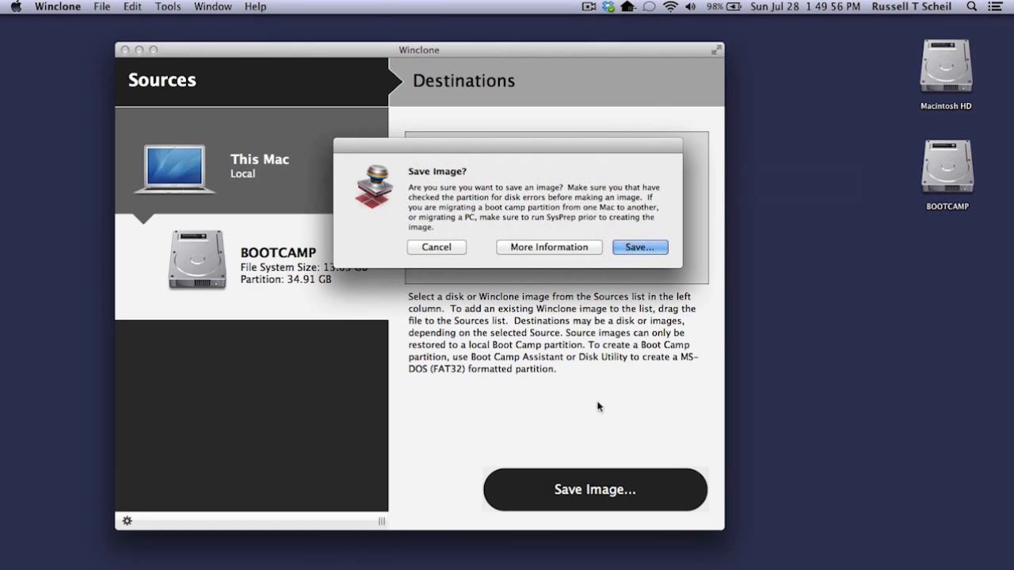
{"action": "left_click", "coordinate": [638, 248]}
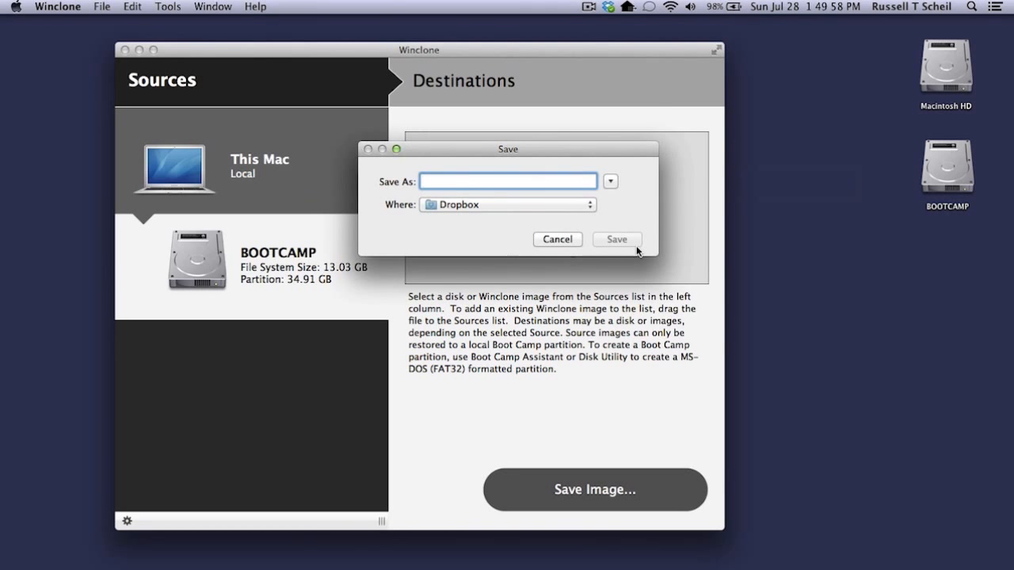
{"action": "left_click", "coordinate": [585, 207]}
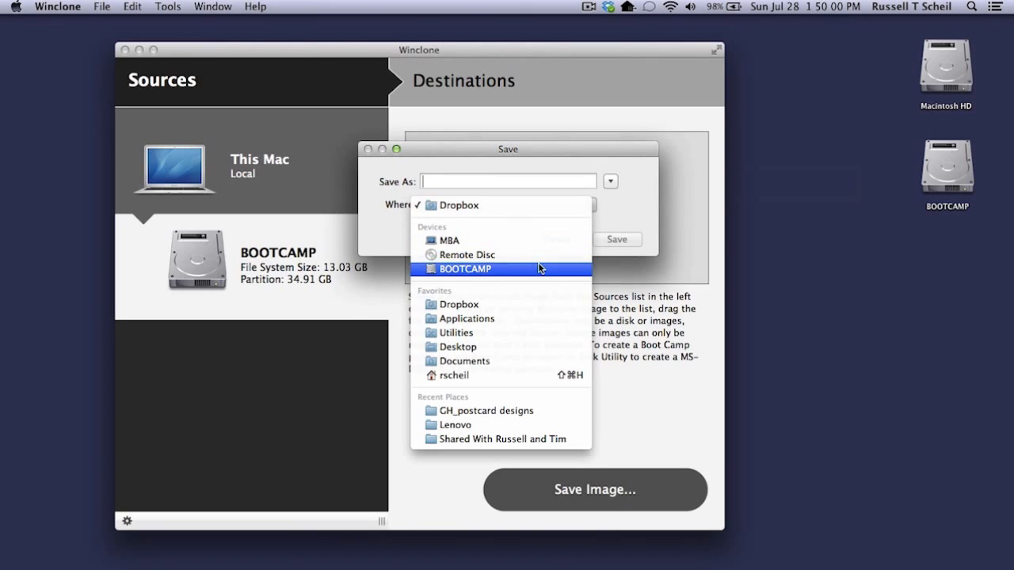
{"action": "left_click", "coordinate": [520, 347]}
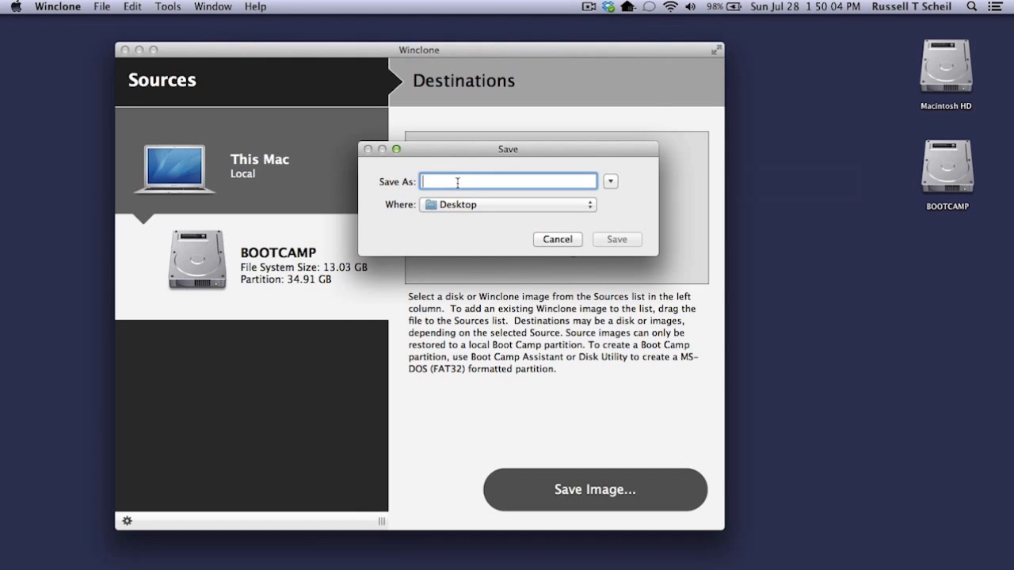
{"action": "type", "text": "Win7Shrunk"}
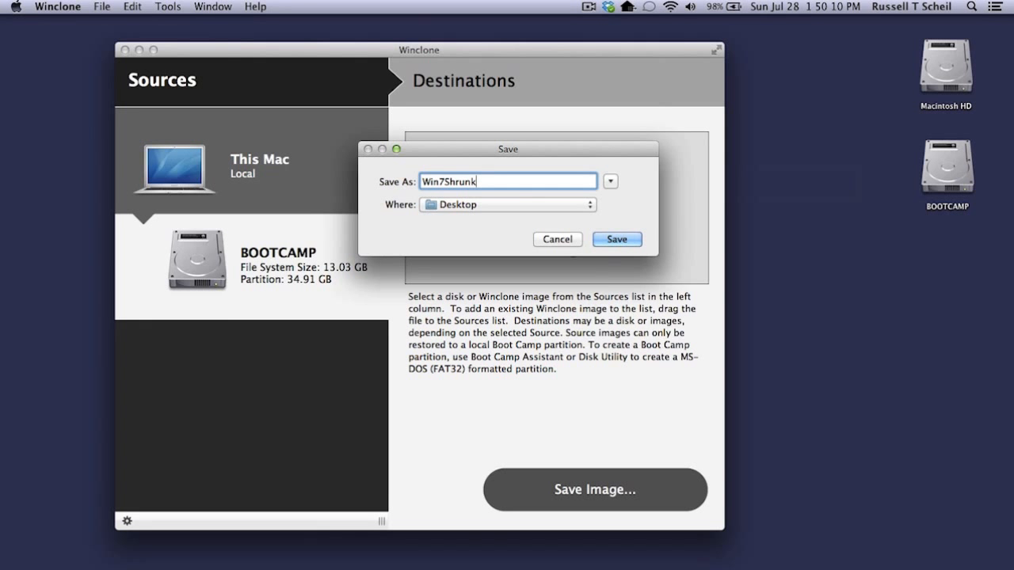
{"action": "type", "text": "BootCamp"}
{"action": "left_click", "coordinate": [620, 241]}
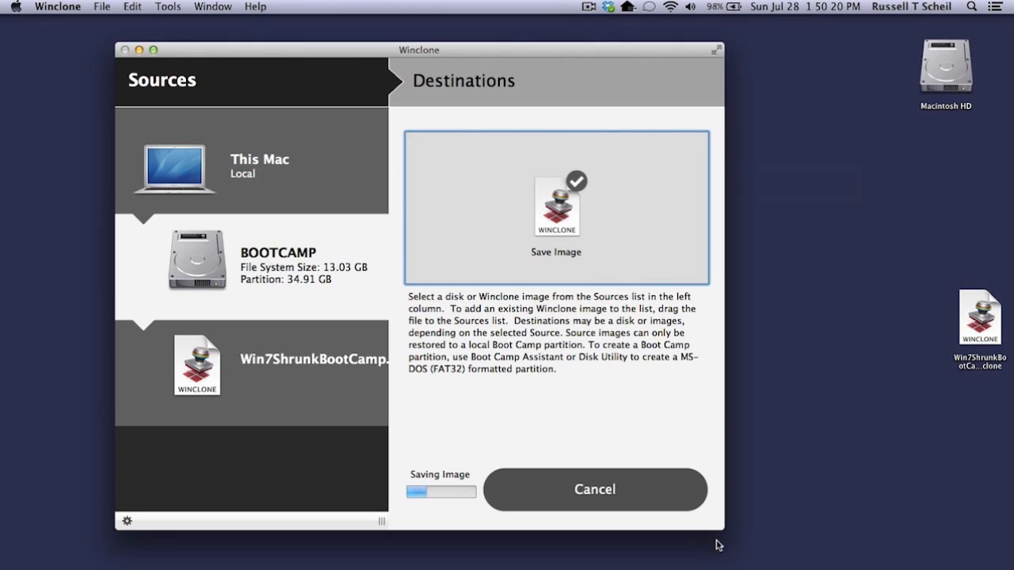
Step: Enlarge the Winclone window, acknowledge the completed image, and widen the Sources column to fit the full image name
{"action": "left_click_drag", "start_coordinate": [724, 531], "coordinate": [848, 559]}
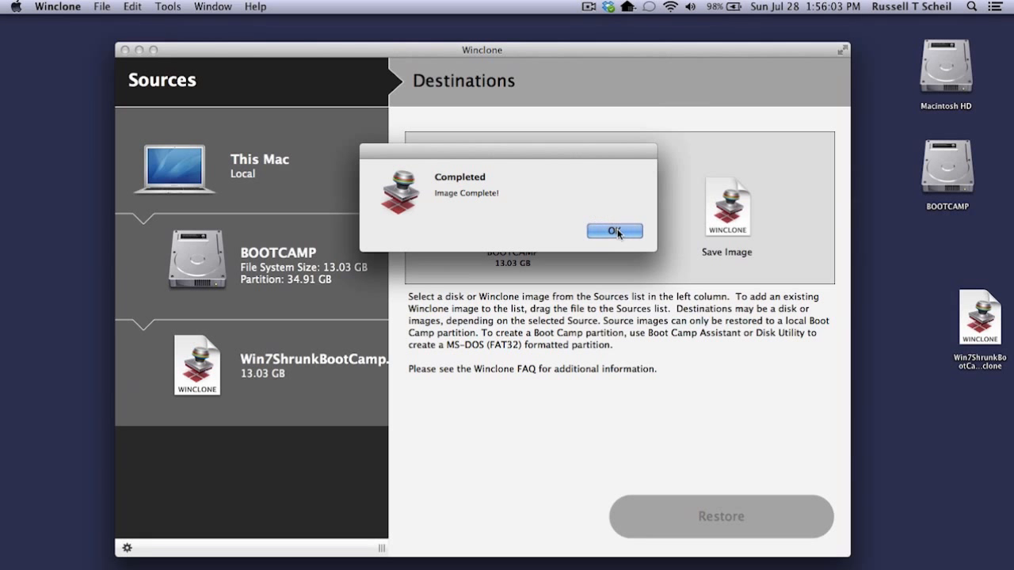
{"action": "left_click", "coordinate": [617, 232]}
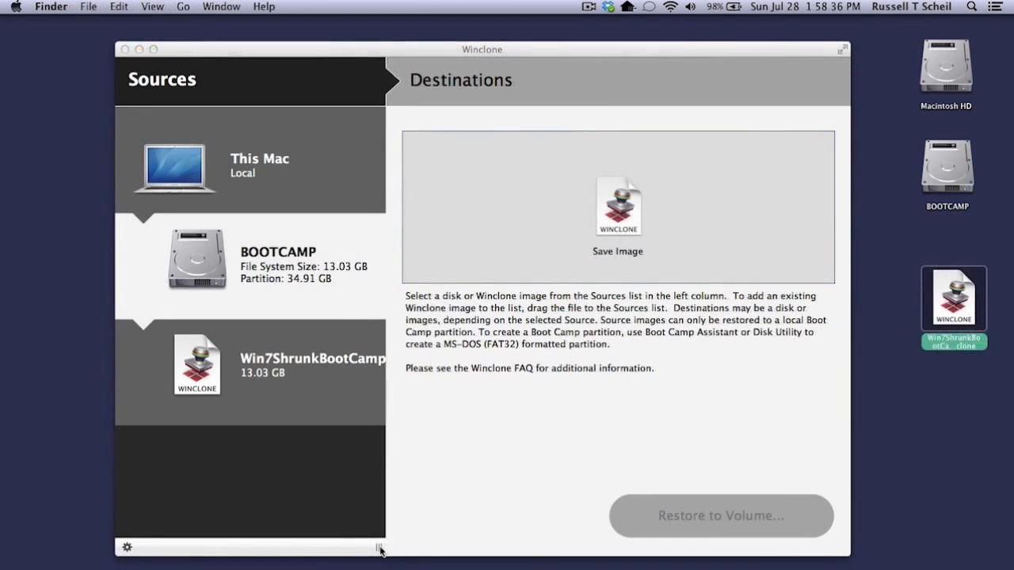
{"action": "left_click_drag", "start_coordinate": [381, 549], "coordinate": [454, 547]}
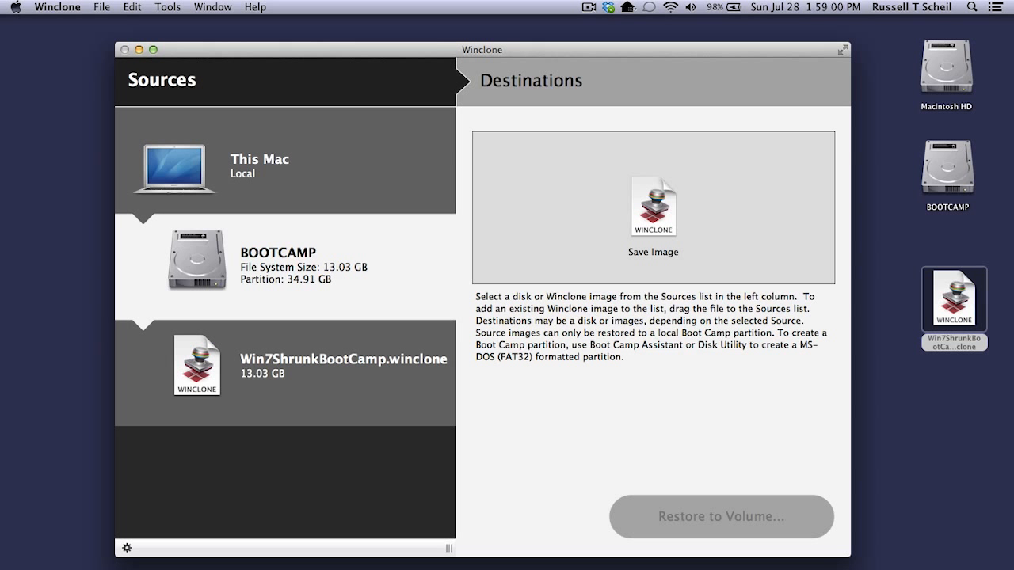
Step: View the restore destination for the Win7ShrunkBootCamp.winclone source and reselect the BOOTCAMP volume
{"action": "left_click", "coordinate": [285, 373]}
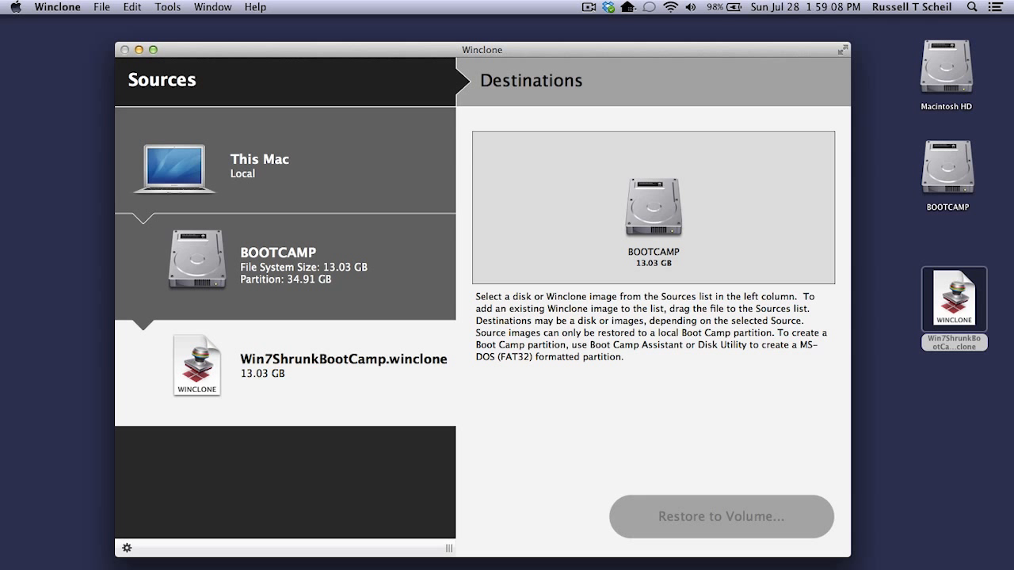
{"action": "left_click", "coordinate": [286, 267]}
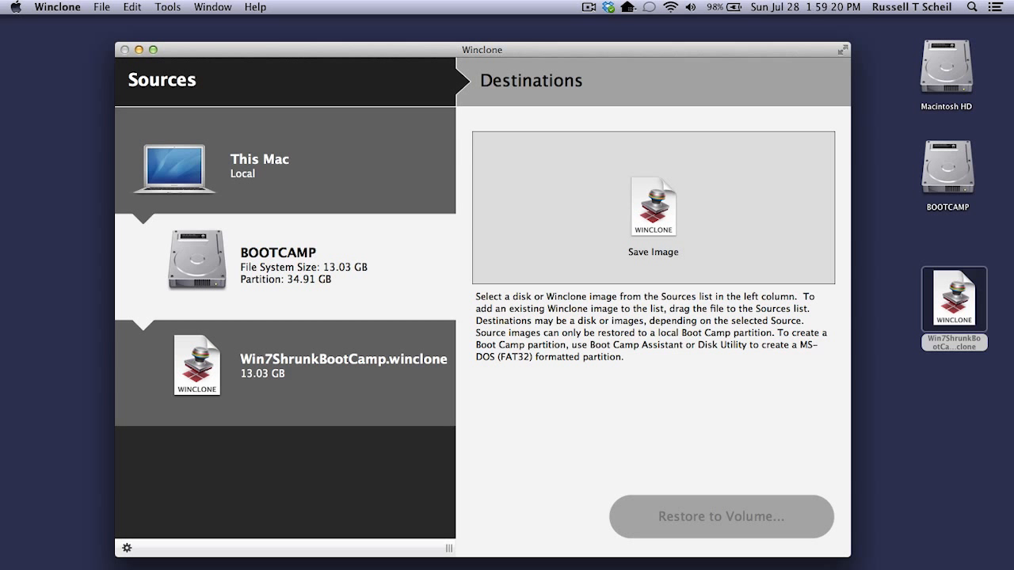
Step: Expand the Windows (NTFS) filesystem of the BOOTCAMP volume and confirm the resize
{"action": "left_click", "coordinate": [126, 548]}
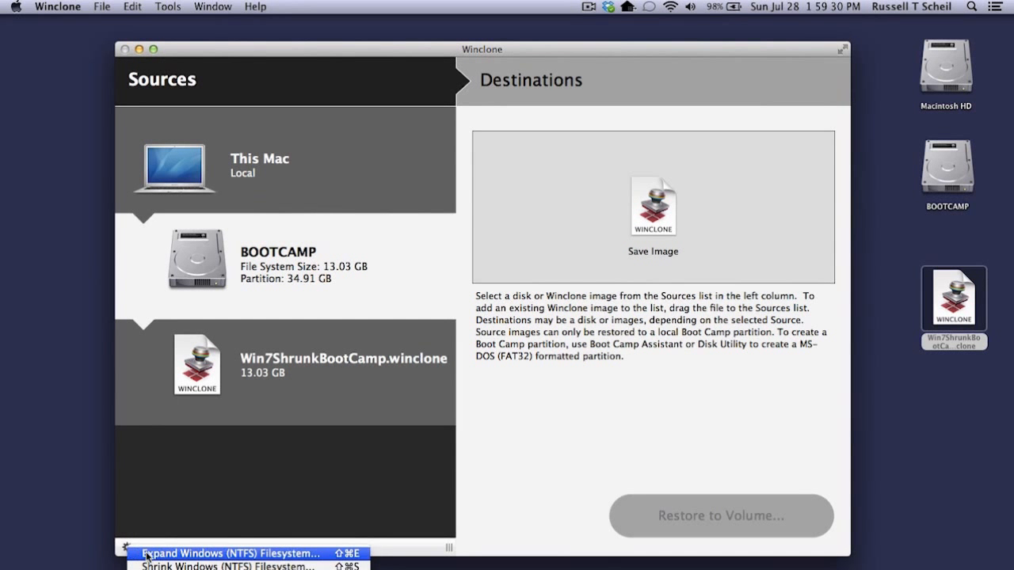
{"action": "left_click", "coordinate": [147, 555]}
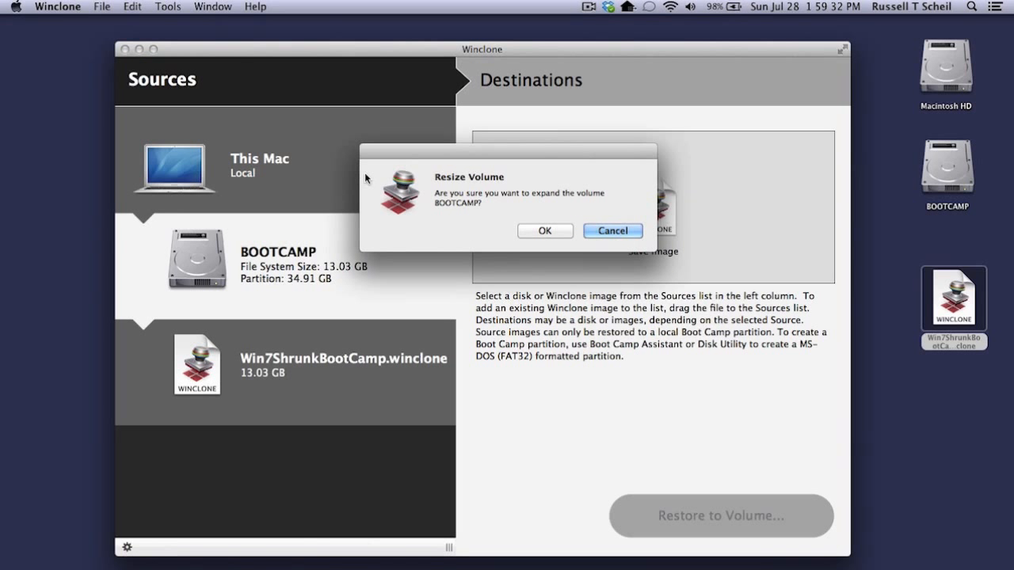
{"action": "left_click", "coordinate": [546, 230]}
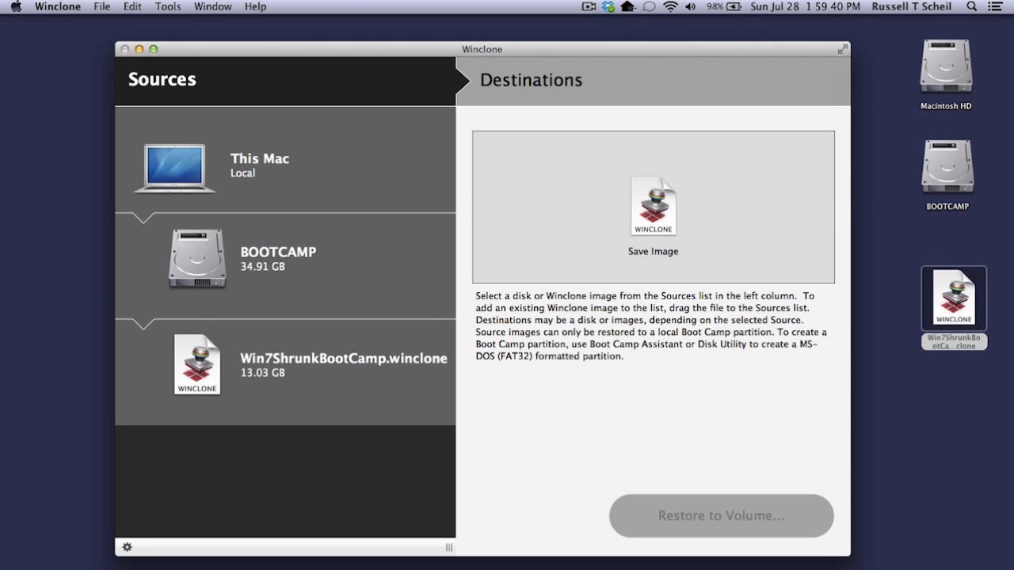
Step: Reselect the BOOTCAMP volume in the sources and open the Winclone preferences
{"action": "left_click", "coordinate": [290, 315]}
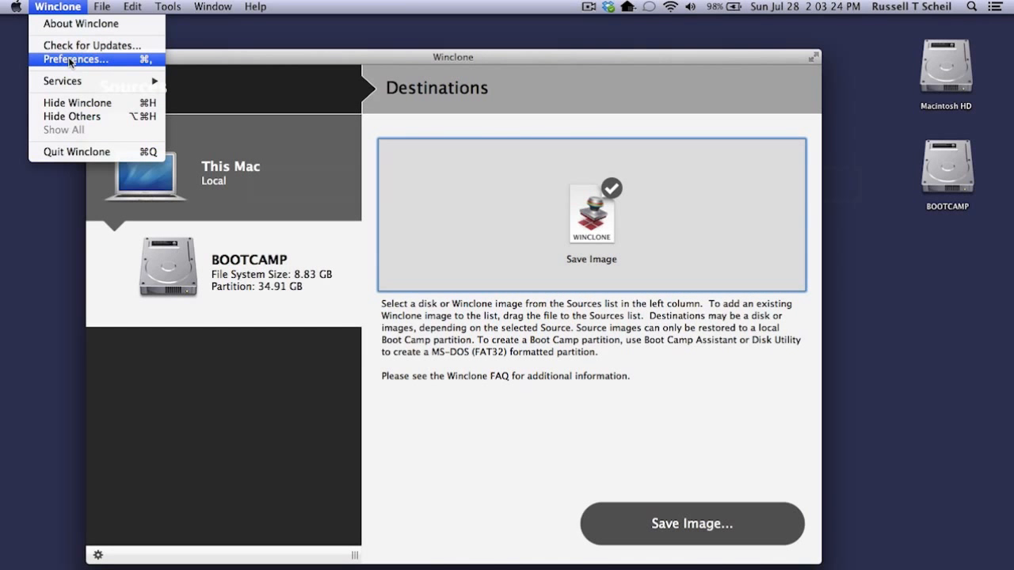
{"action": "left_click", "coordinate": [70, 60]}
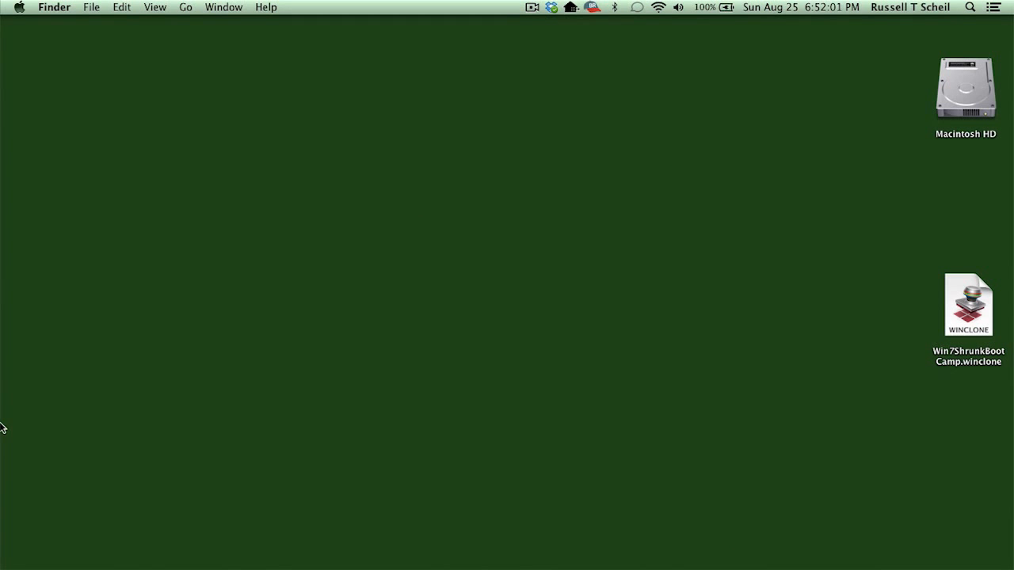
Step: Launch Winclone, add the desktop image Win7ShrunkBootCamp.winclone as a source, and widen the Sources column to fit its full name
{"action": "mouse_move", "coordinate": [16, 425]}
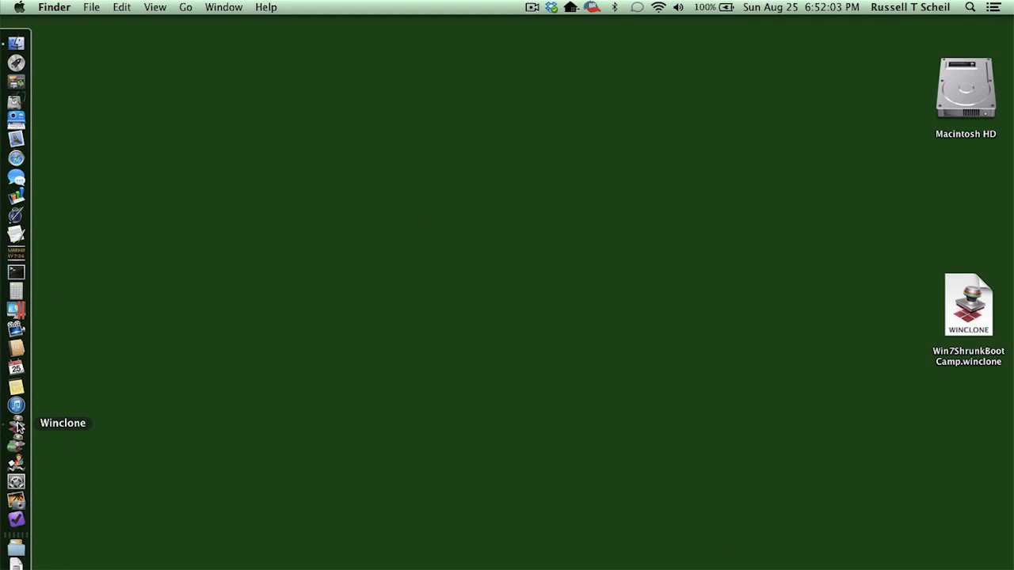
{"action": "left_click", "coordinate": [17, 425]}
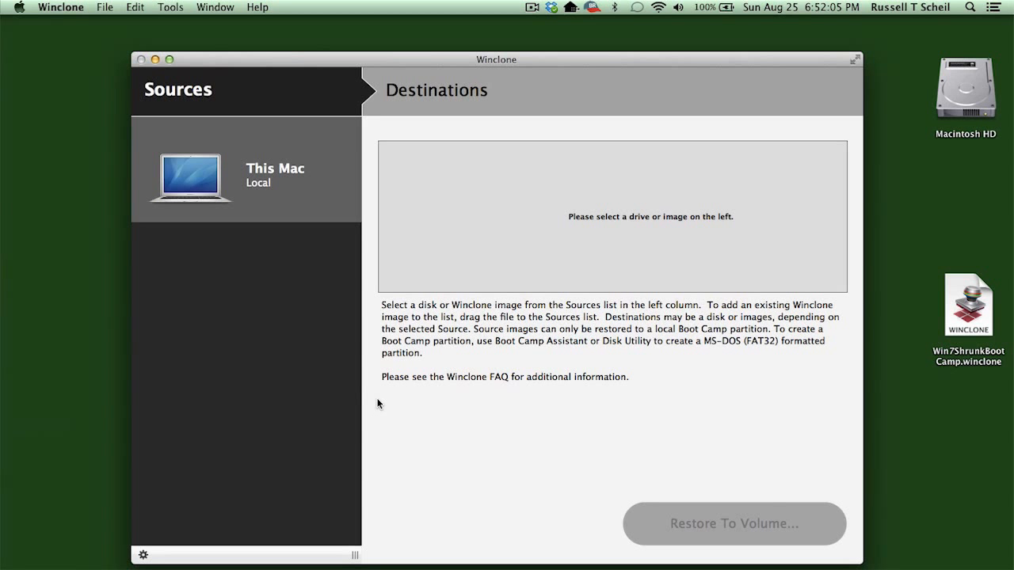
{"action": "left_click", "coordinate": [963, 309]}
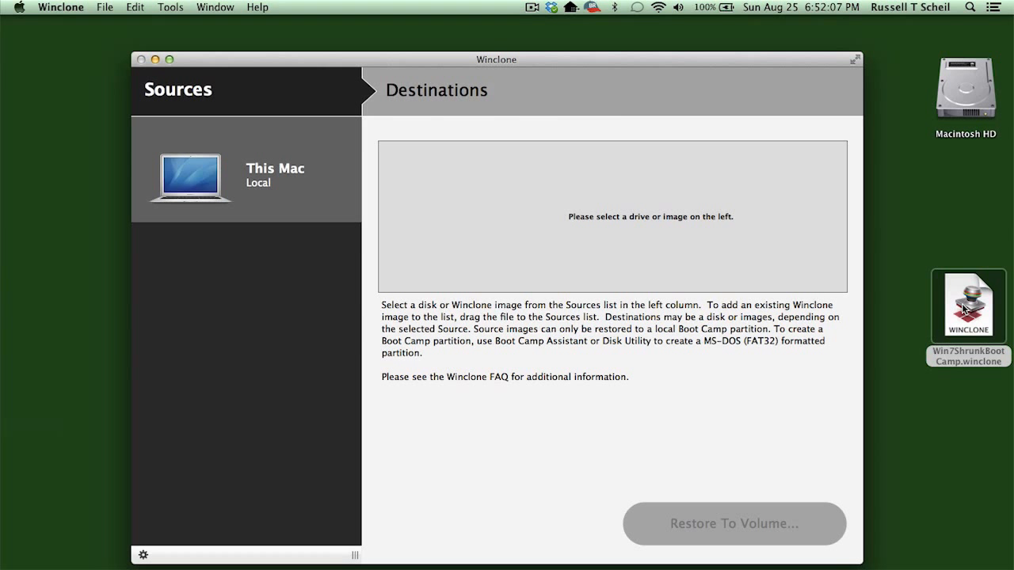
{"action": "left_click_drag", "start_coordinate": [964, 309], "coordinate": [267, 335]}
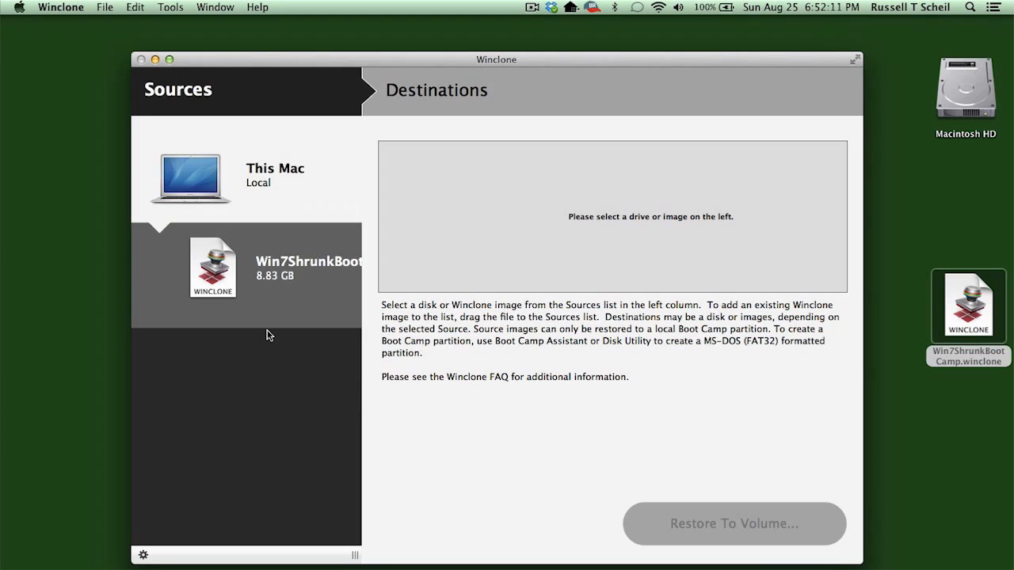
{"action": "left_click_drag", "start_coordinate": [355, 555], "coordinate": [460, 549]}
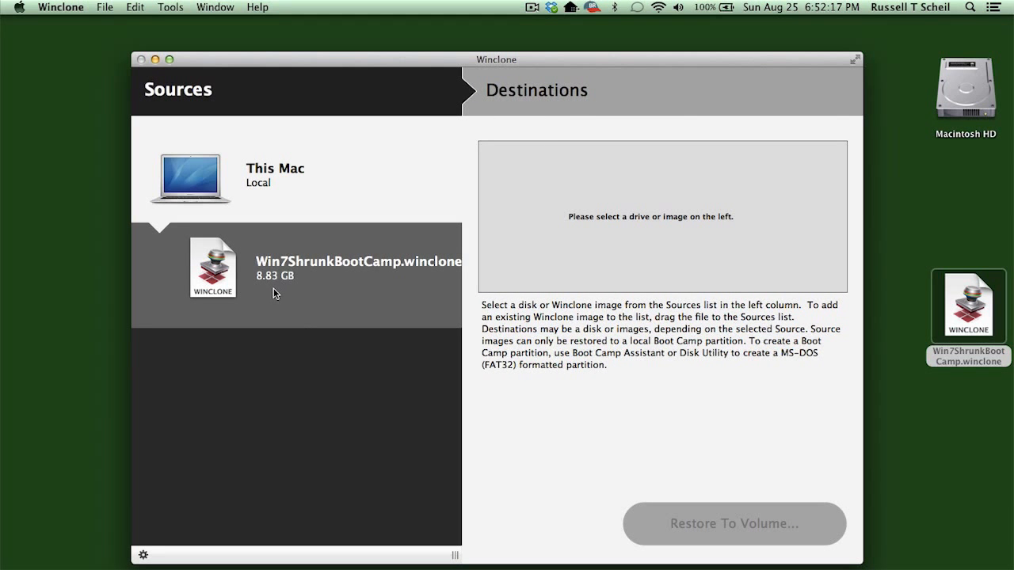
{"action": "mouse_move", "coordinate": [369, 63]}
{"action": "left_mouse_down"}
{"action": "mouse_move", "coordinate": [351, 64]}
{"action": "mouse_move", "coordinate": [376, 63]}
{"action": "left_mouse_up"}
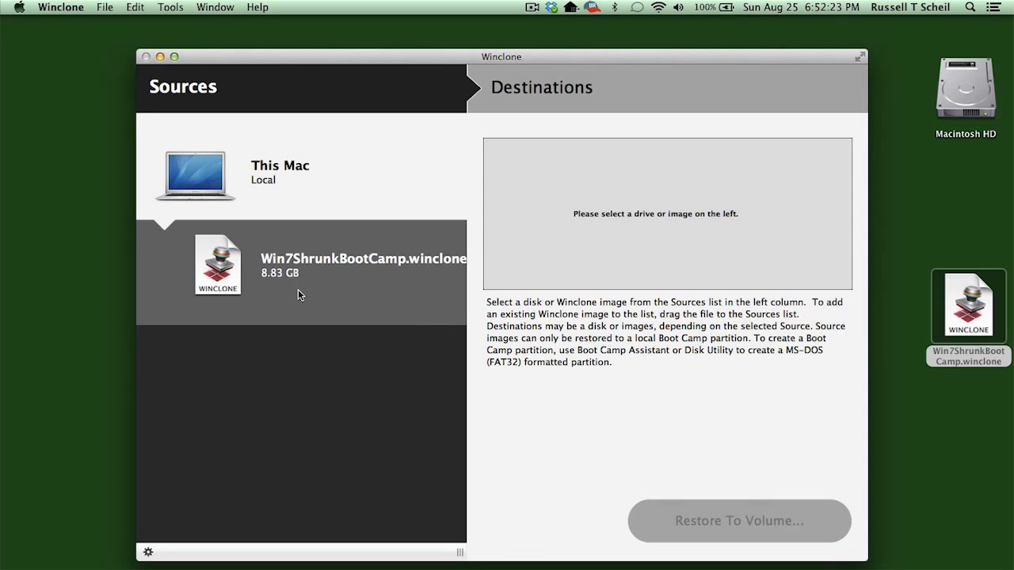
{"action": "mouse_move", "coordinate": [298, 295]}
Step: Switch to Disk Utility and display the partition layout of the 251 GB APPLE SSD disk
{"action": "left_click", "coordinate": [66, 9]}
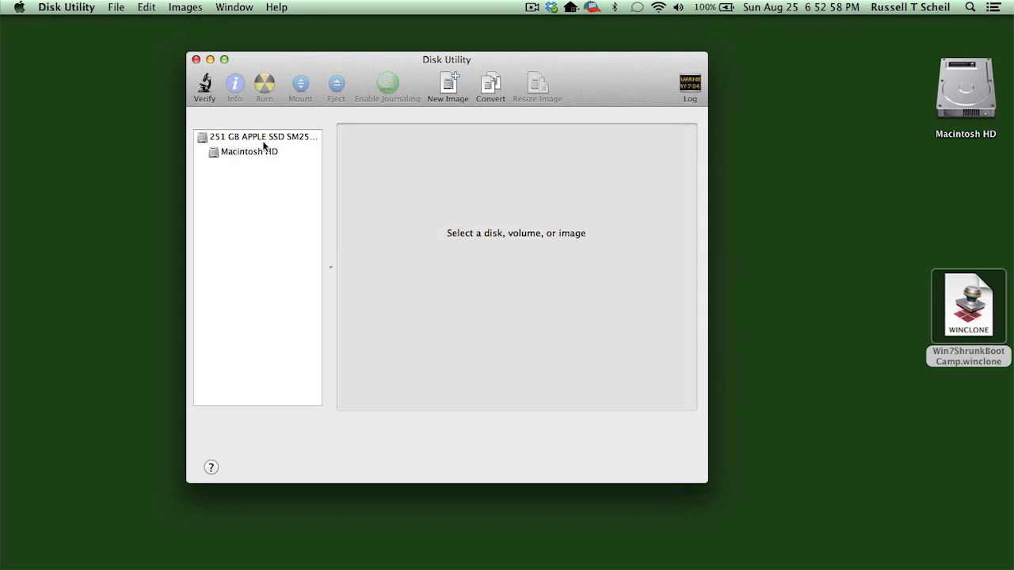
{"action": "left_click", "coordinate": [245, 152]}
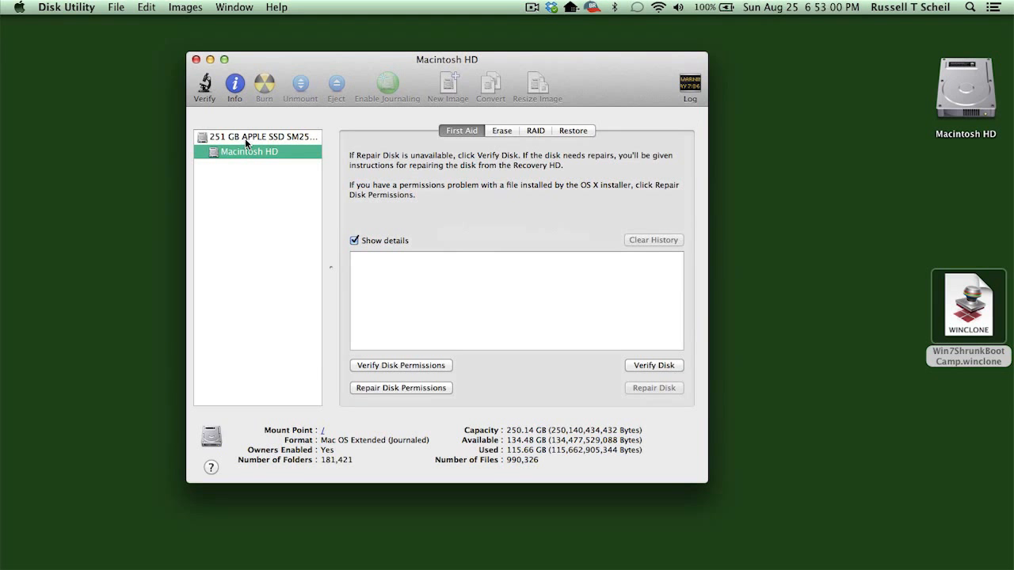
{"action": "left_click", "coordinate": [246, 137]}
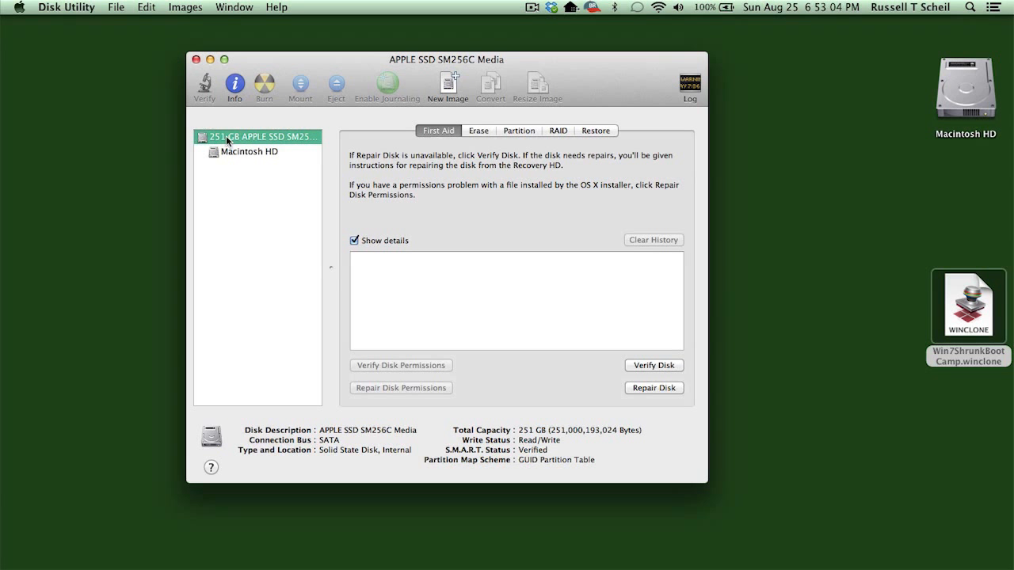
{"action": "left_click", "coordinate": [529, 130]}
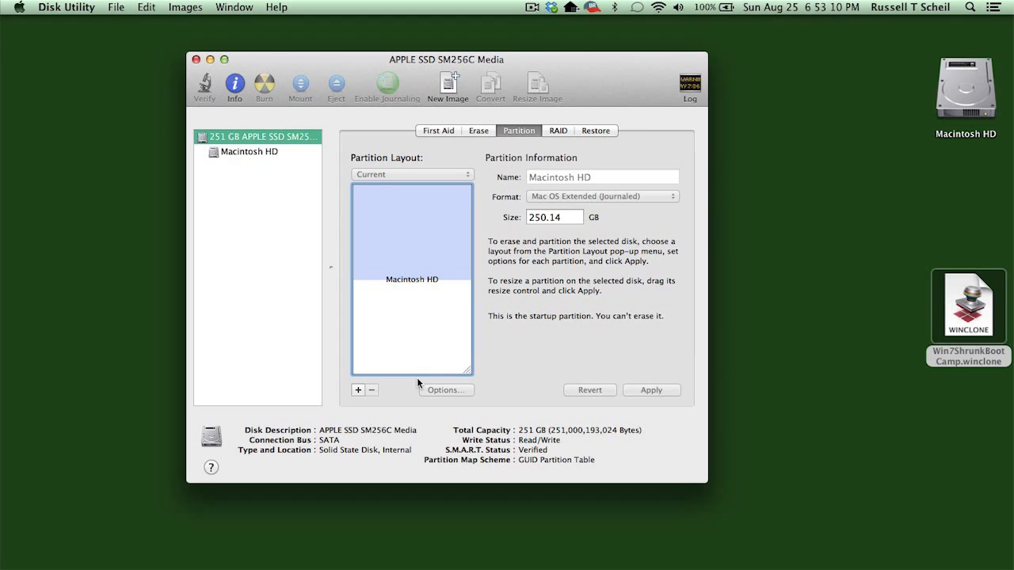
Step: Add a second partition below Macintosh HD and resize it to about 30.88 GB
{"action": "left_click", "coordinate": [358, 391]}
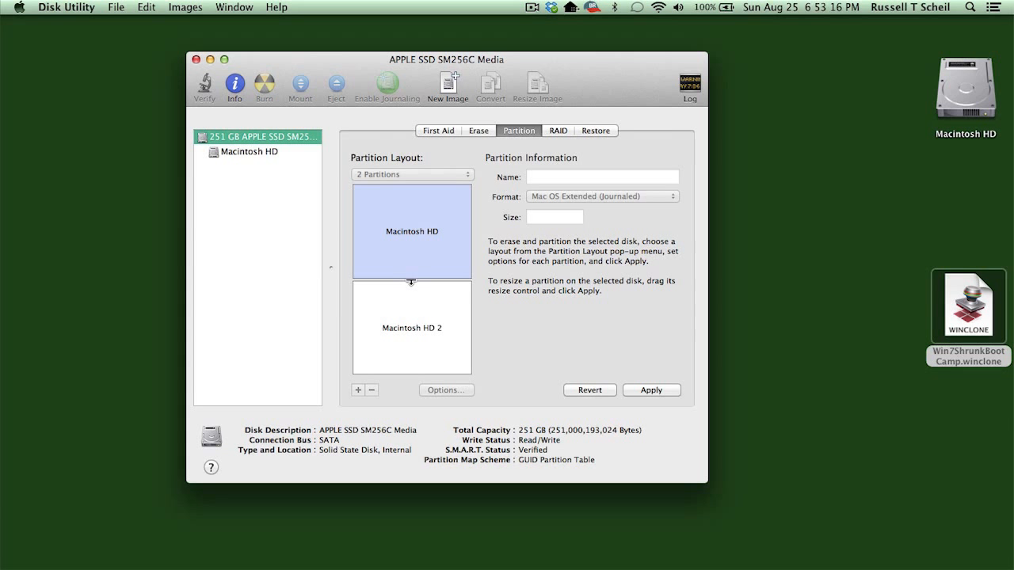
{"action": "left_click_drag", "start_coordinate": [410, 282], "coordinate": [409, 299]}
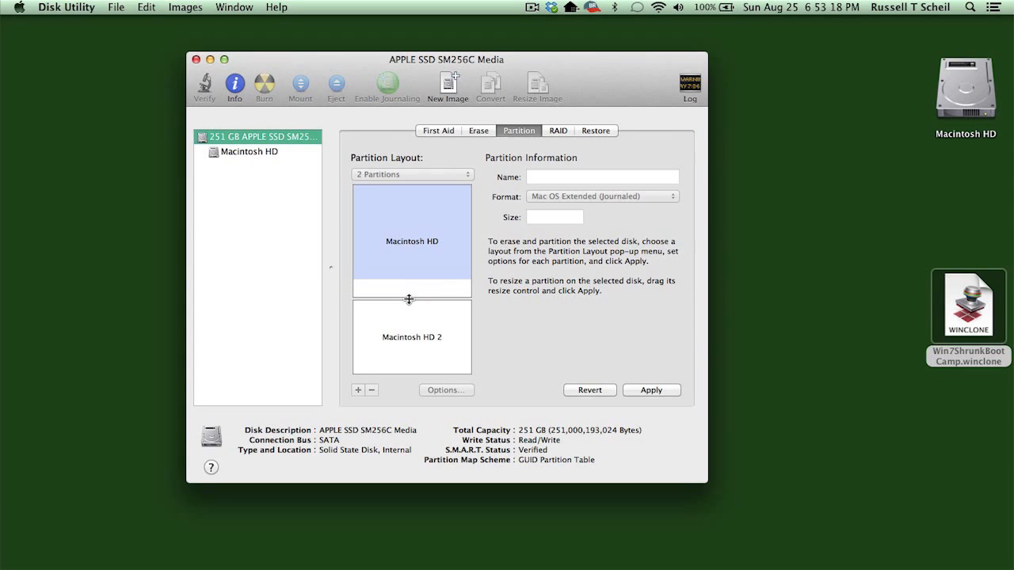
{"action": "left_click", "coordinate": [410, 318]}
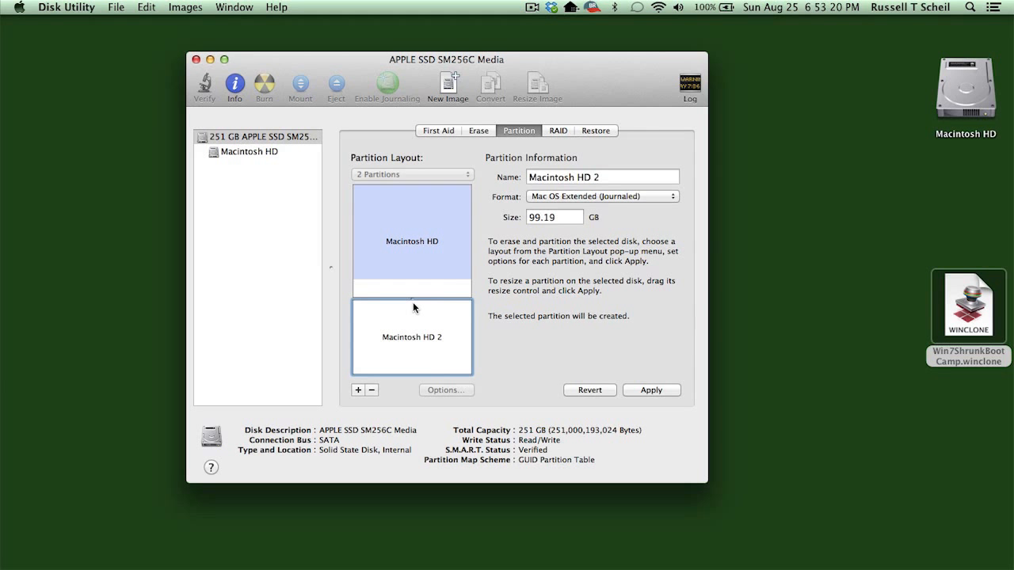
{"action": "left_click_drag", "start_coordinate": [412, 299], "coordinate": [407, 351]}
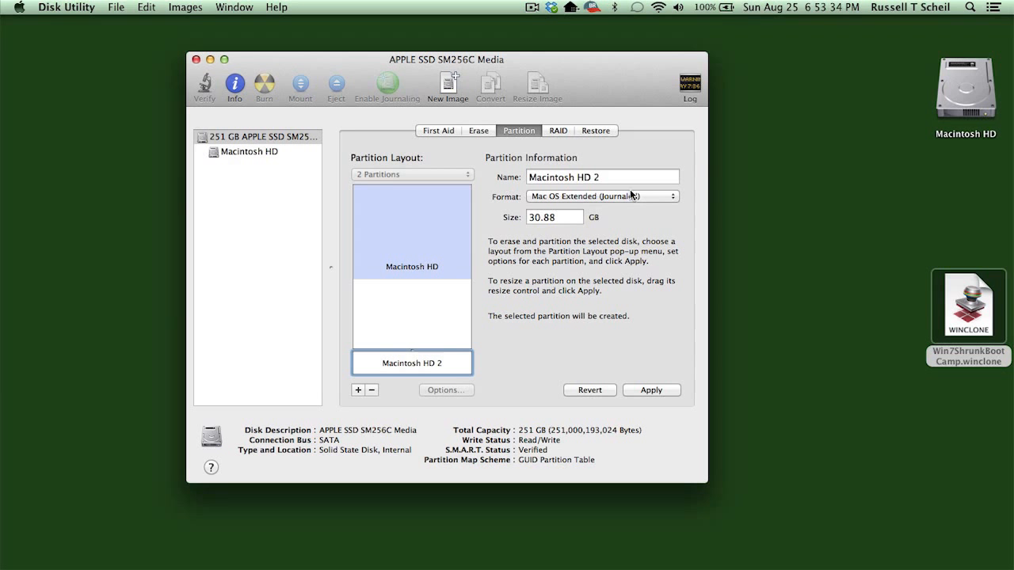
Step: Name the new partition BOOTCAMP with the MS-DOS (FAT) format and apply the partitioning to the disk
{"action": "triple_click", "coordinate": [610, 177]}
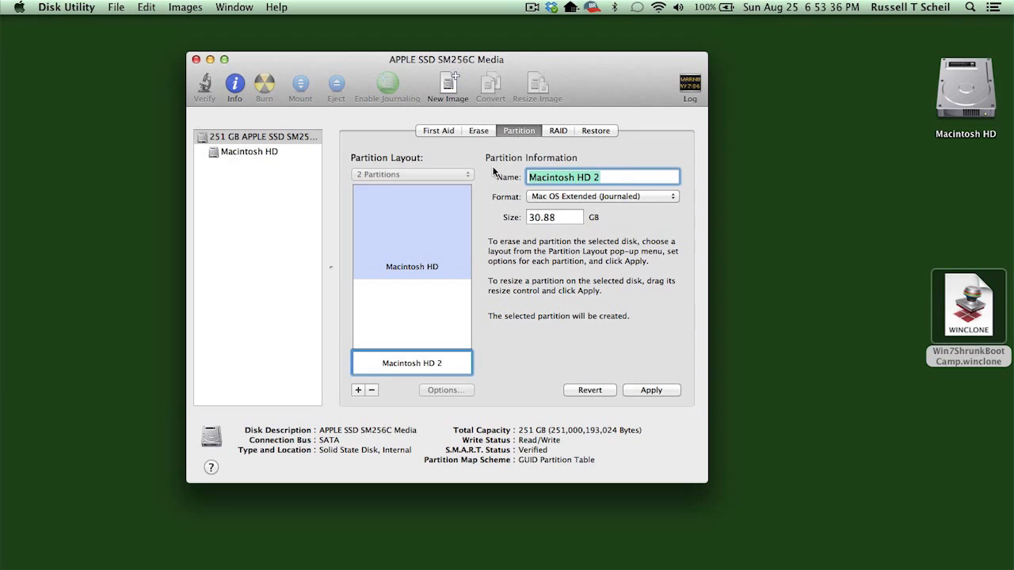
{"action": "type", "text": "BOOTCAMP"}
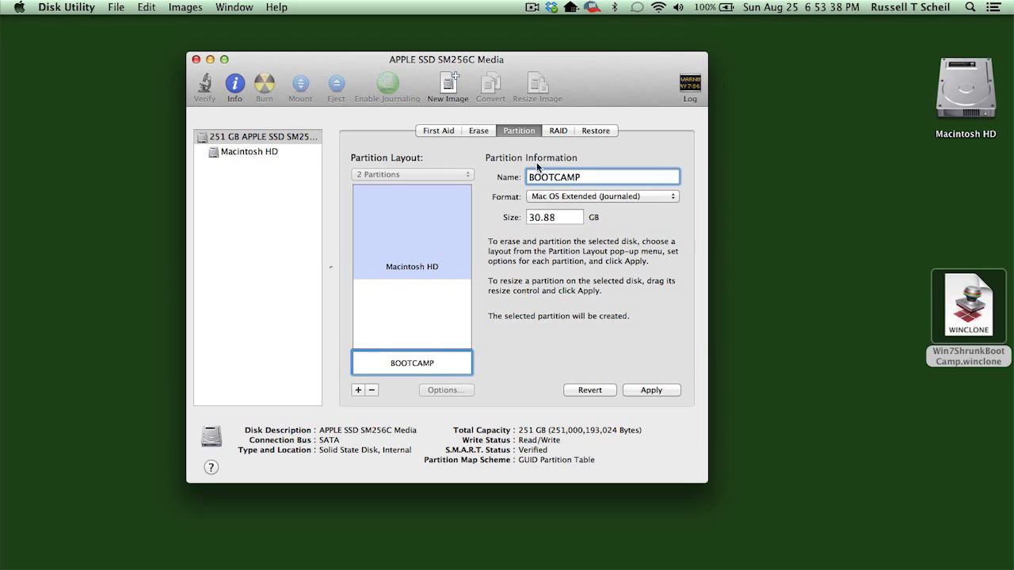
{"action": "left_click", "coordinate": [670, 196]}
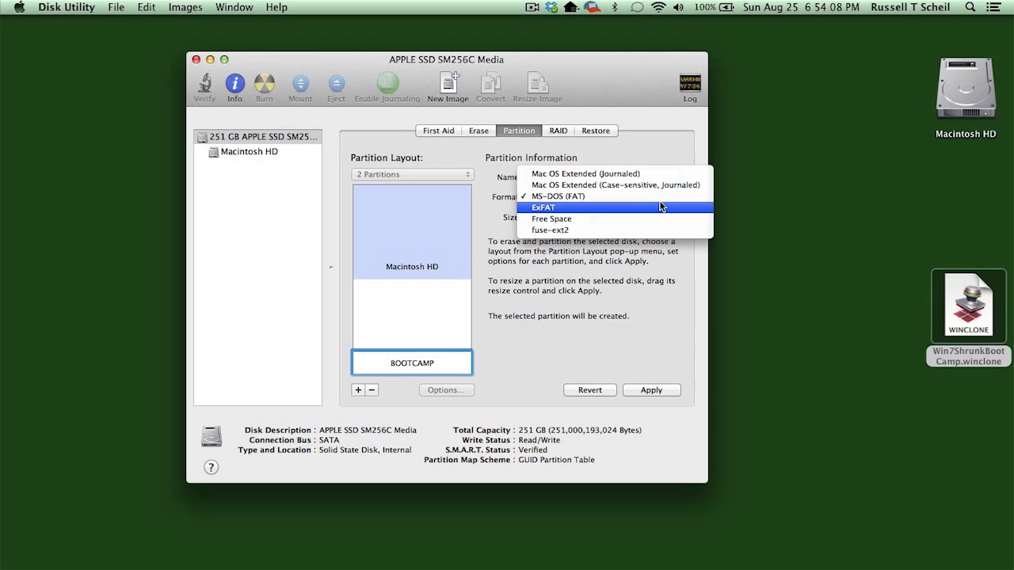
{"action": "left_click", "coordinate": [658, 196]}
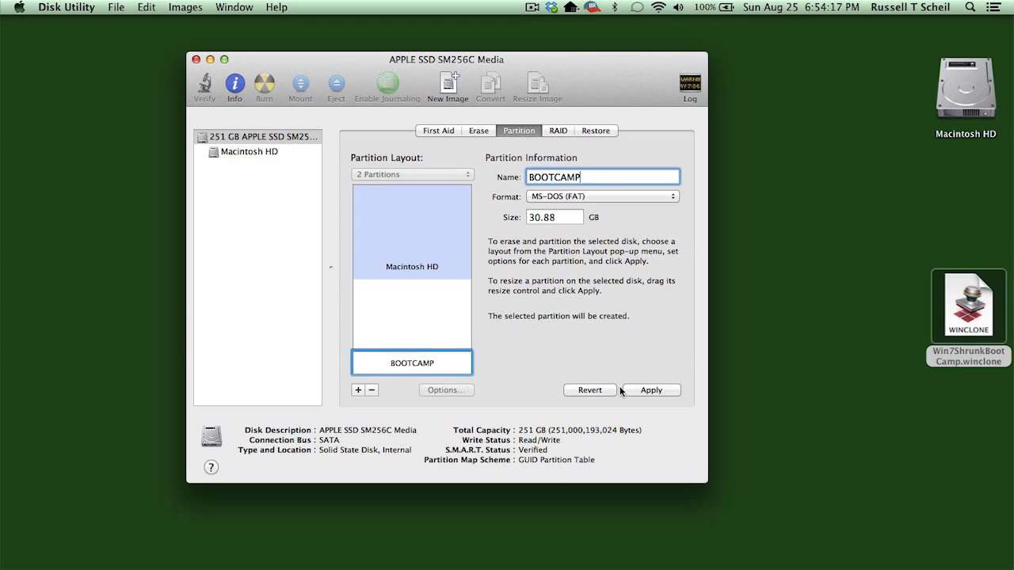
{"action": "left_click", "coordinate": [648, 392]}
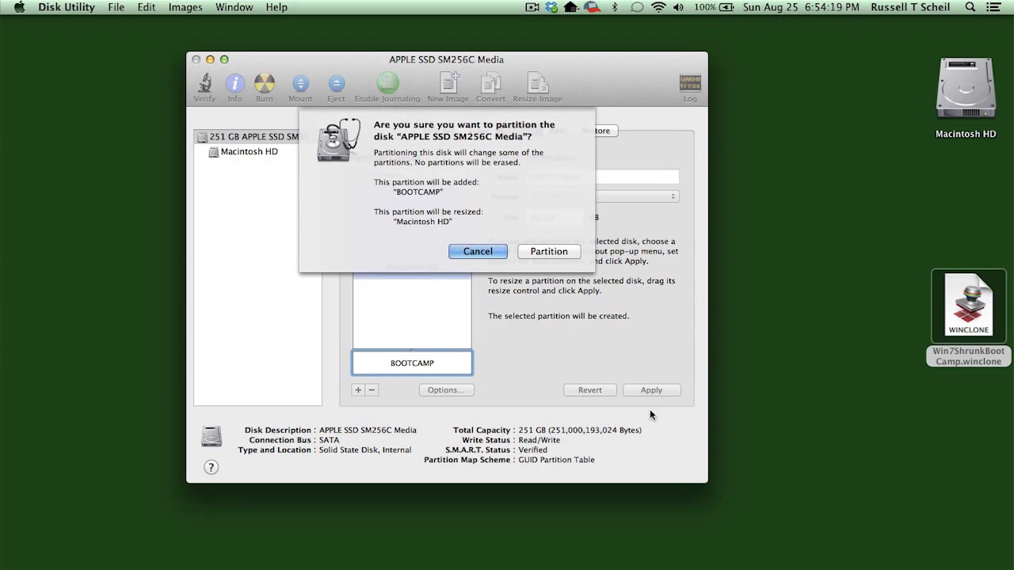
{"action": "left_click", "coordinate": [546, 252]}
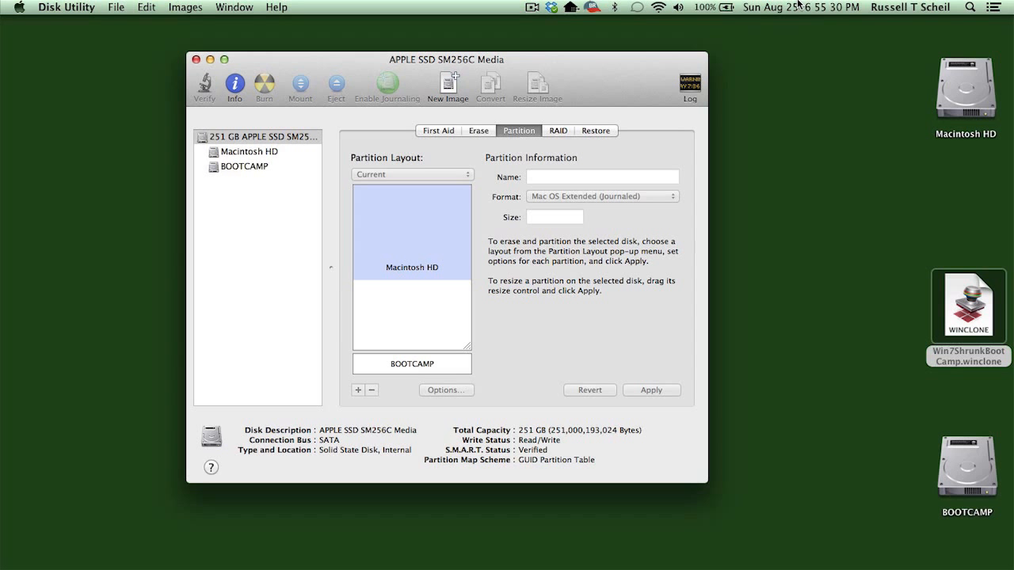
Step: Place the BOOTCAMP drive icon between Macintosh HD and the Winclone image on the desktop, and close Disk Utility
{"action": "left_click_drag", "start_coordinate": [975, 474], "coordinate": [966, 200]}
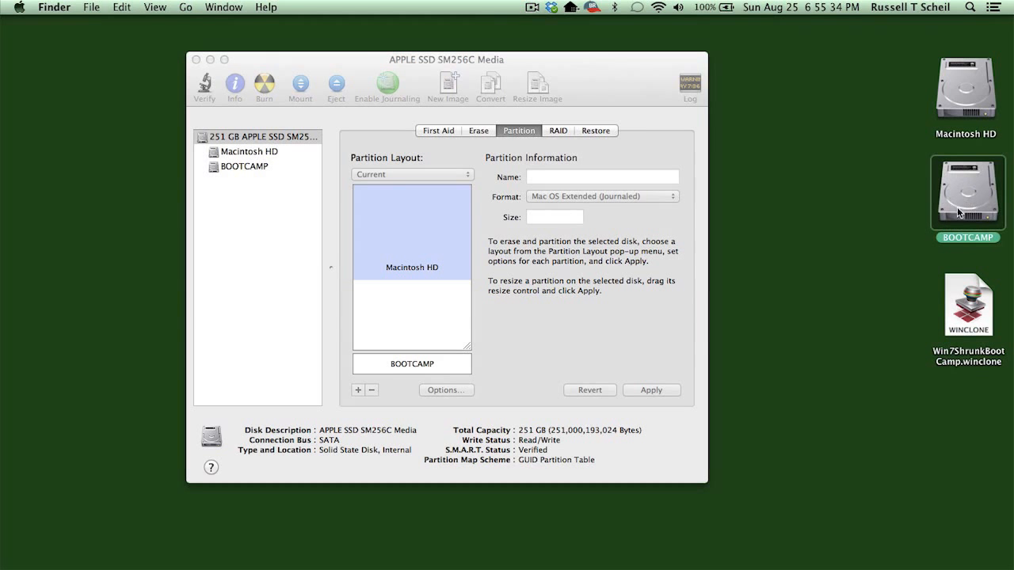
{"action": "left_click", "coordinate": [627, 75]}
{"action": "left_click", "coordinate": [68, 7]}
{"action": "left_click", "coordinate": [90, 139]}
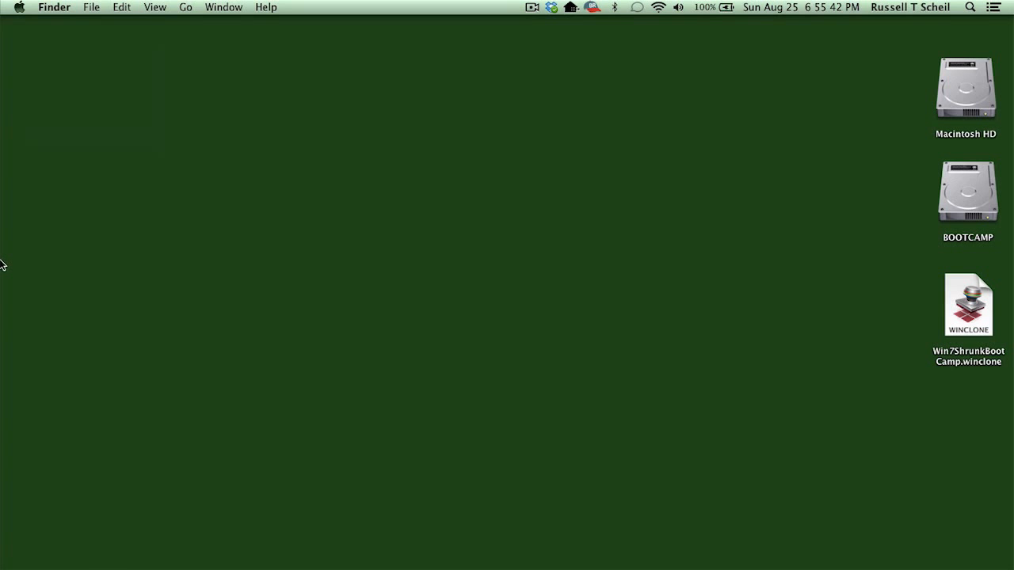
Step: Switch to Winclone and restore the Win7ShrunkBootCamp image to the BOOTCAMP volume, confirming that its data is erased
{"action": "mouse_move", "coordinate": [16, 309]}
{"action": "left_click", "coordinate": [15, 423]}
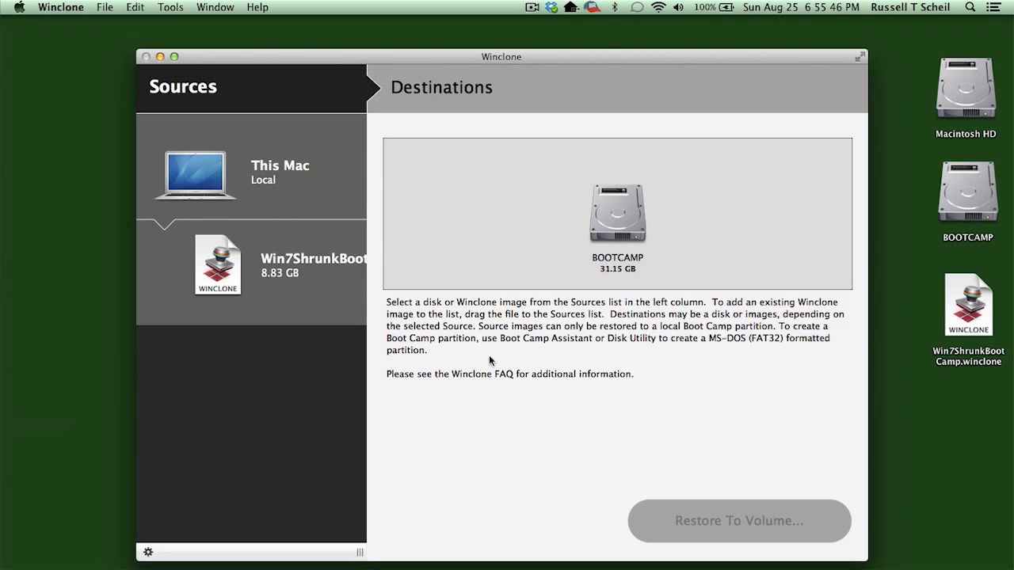
{"action": "left_click", "coordinate": [978, 319]}
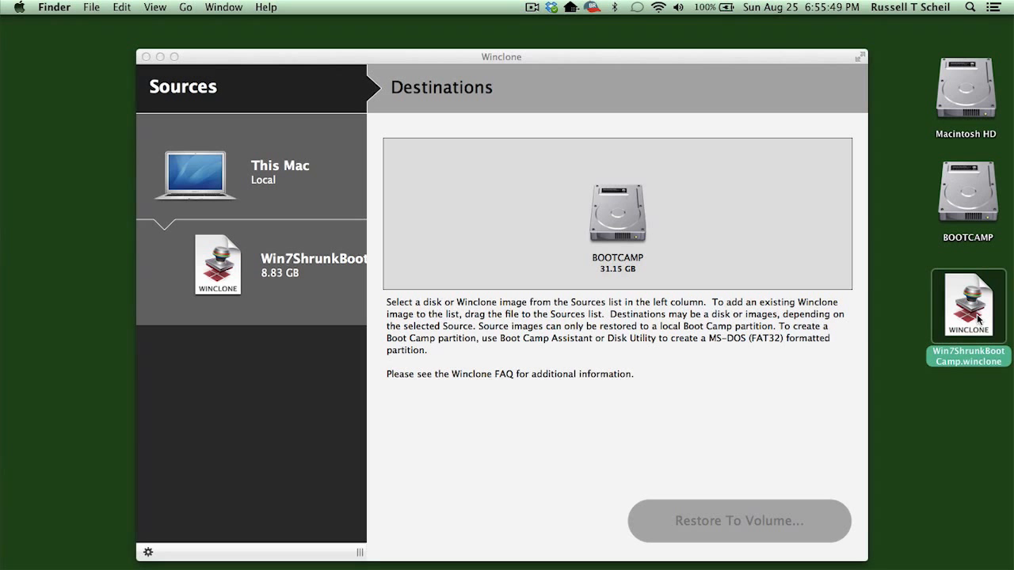
{"action": "left_click", "coordinate": [313, 281]}
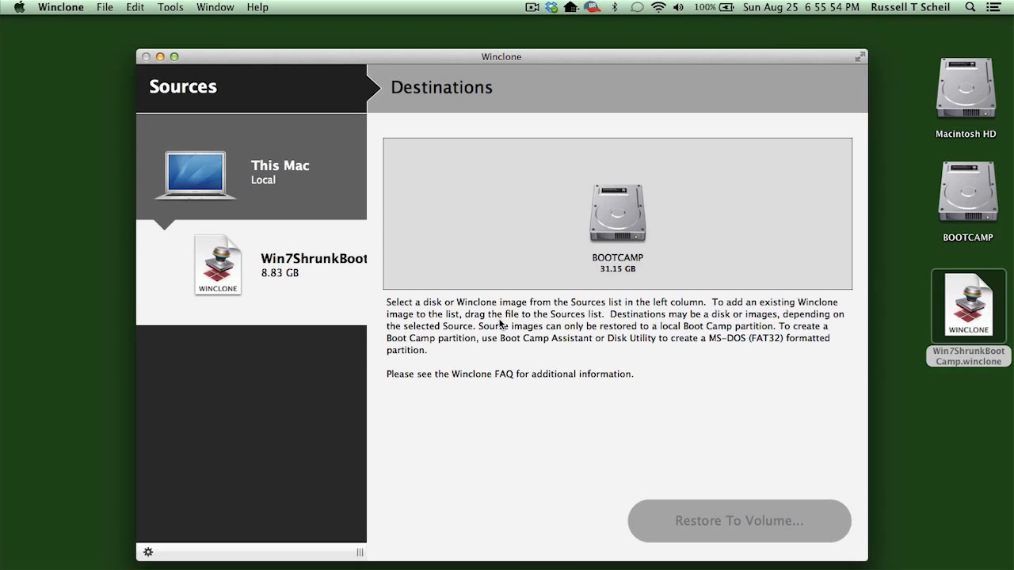
{"action": "left_click", "coordinate": [617, 212]}
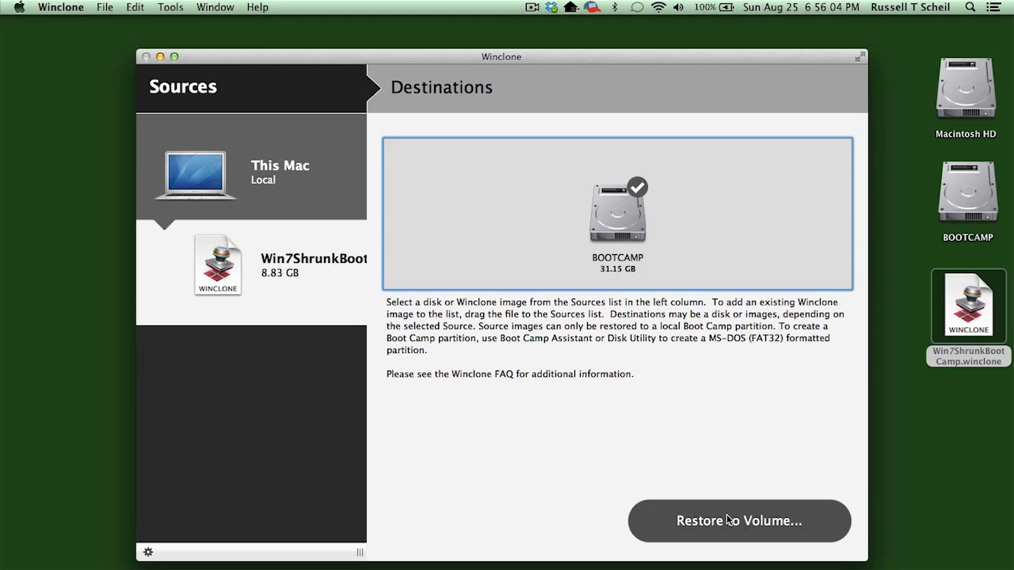
{"action": "left_click", "coordinate": [727, 519]}
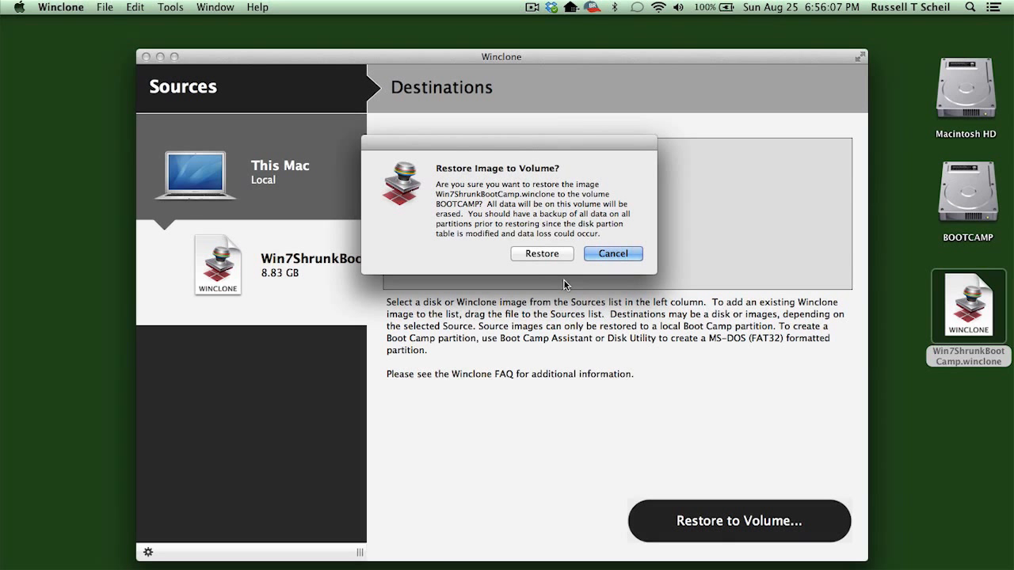
{"action": "left_click", "coordinate": [542, 254]}
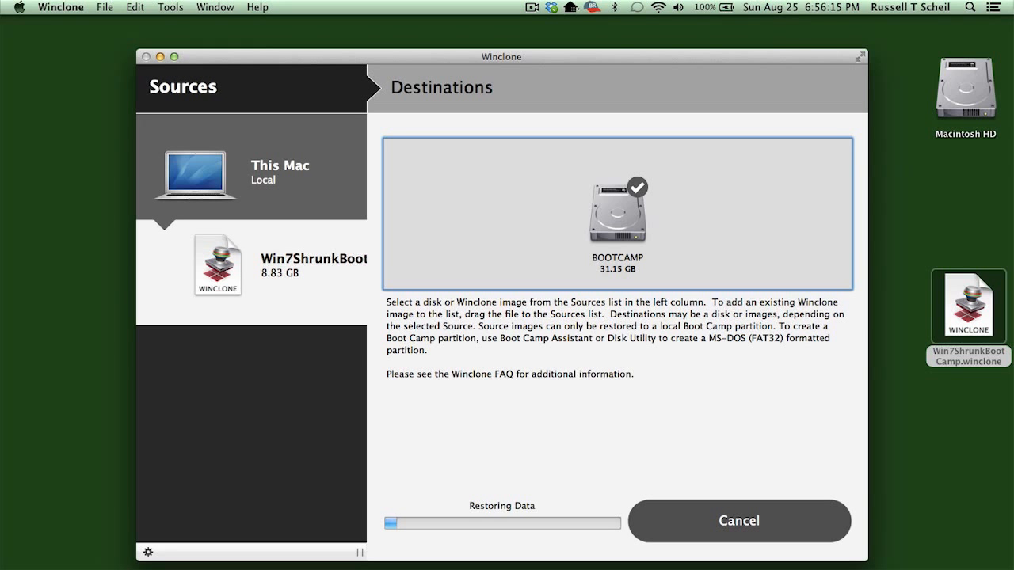
Step: Open the console log while the image is being restored
{"action": "left_click", "coordinate": [215, 7]}
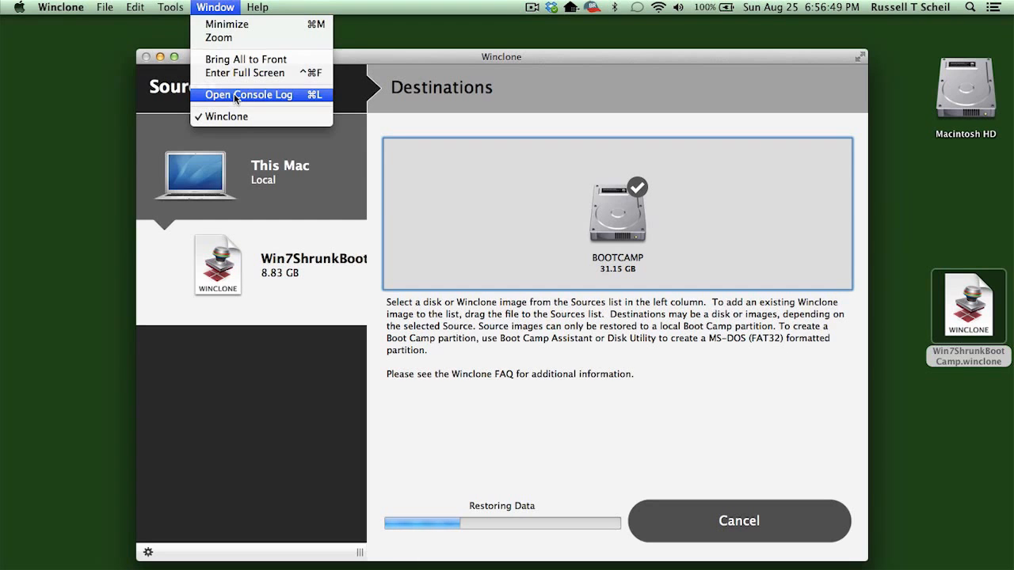
{"action": "left_click", "coordinate": [233, 94]}
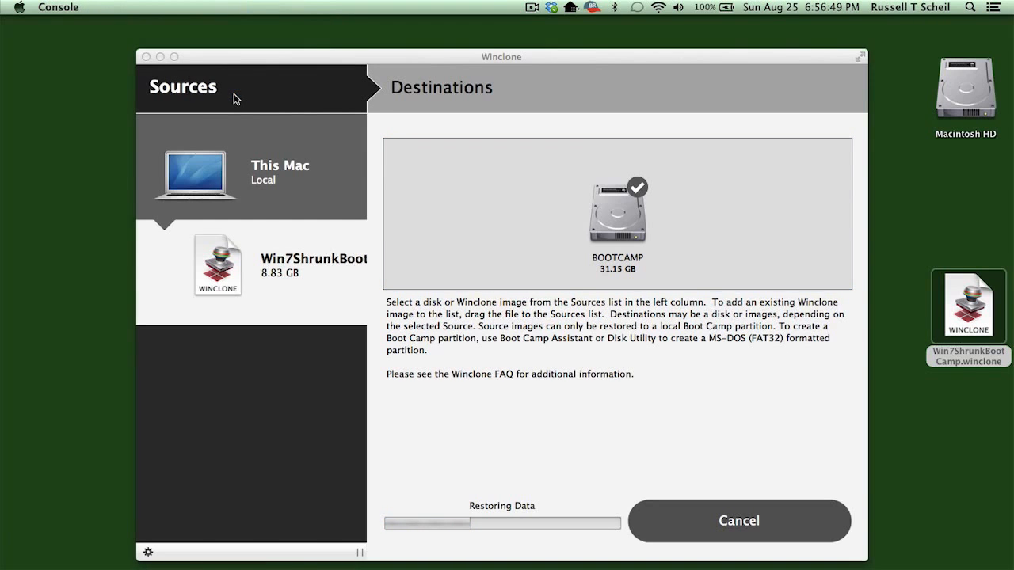
Step: Filter the console's messages for winclone
{"action": "type", "text": "w"}
{"action": "type", "text": "inclon"}
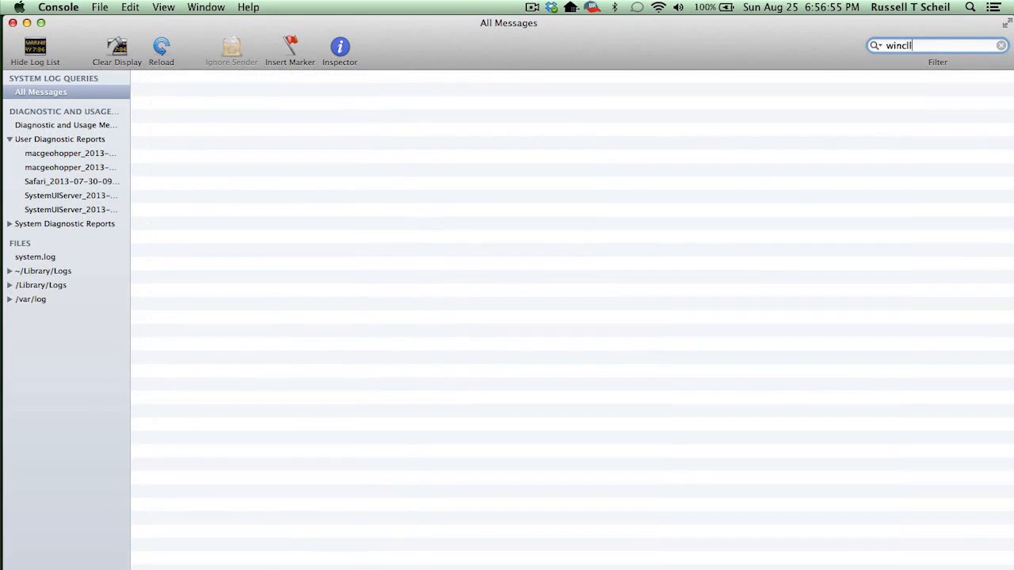
{"action": "type", "text": "e"}
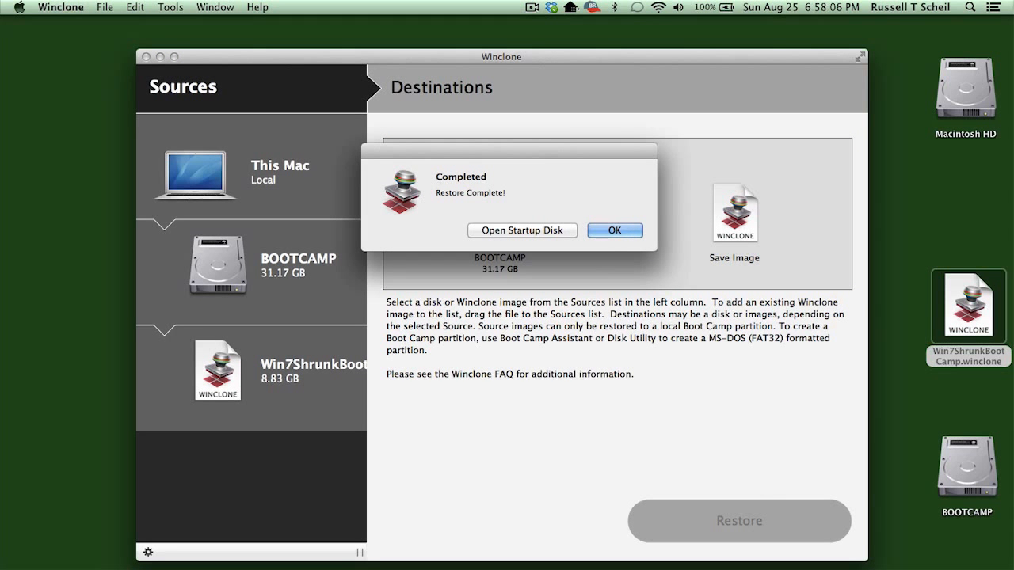
Step: Dismiss the restore completion message and open twocanoes.com/winclone in Safari
{"action": "left_click", "coordinate": [615, 231]}
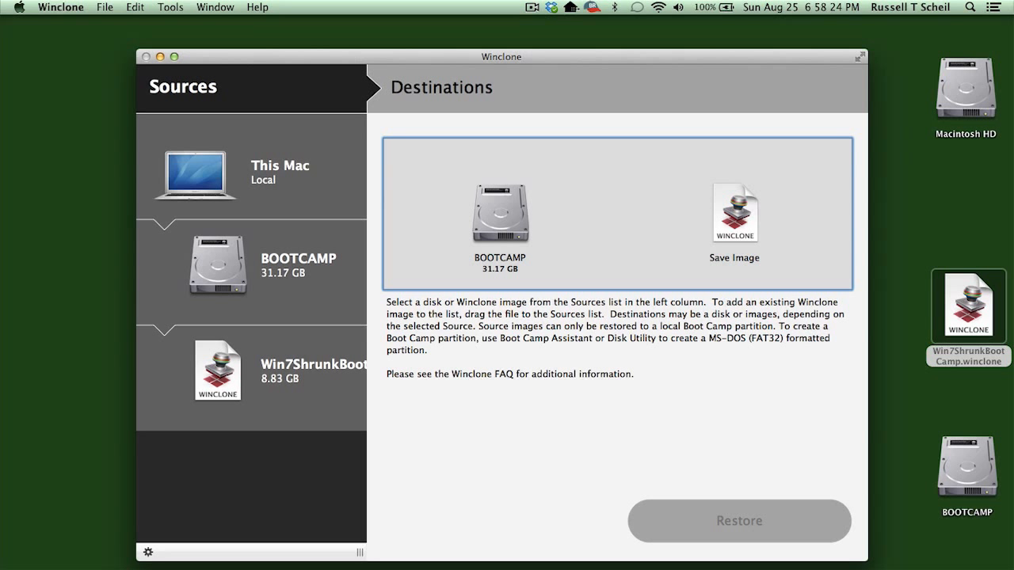
{"action": "mouse_move", "coordinate": [14, 81]}
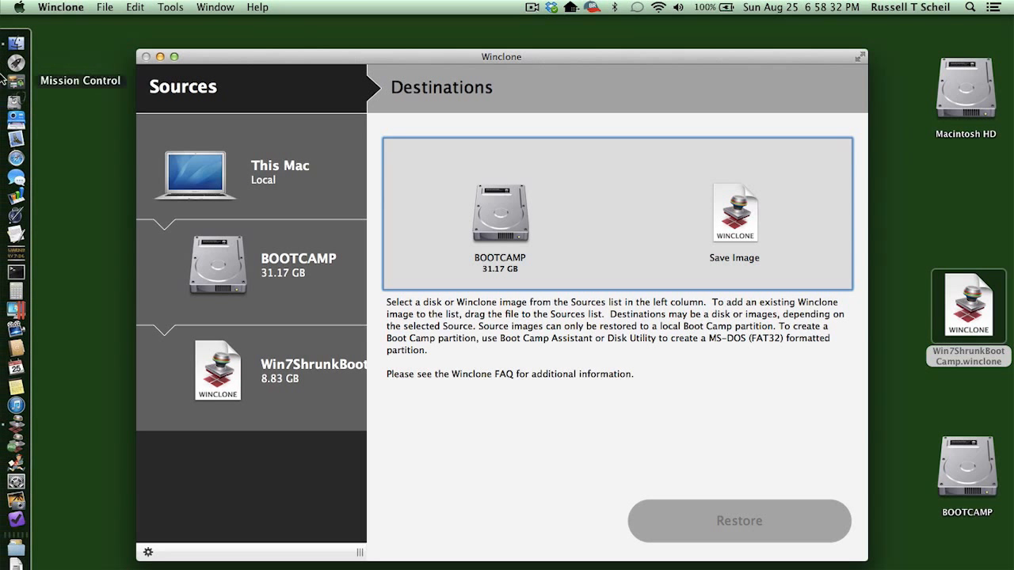
{"action": "left_click", "coordinate": [16, 157]}
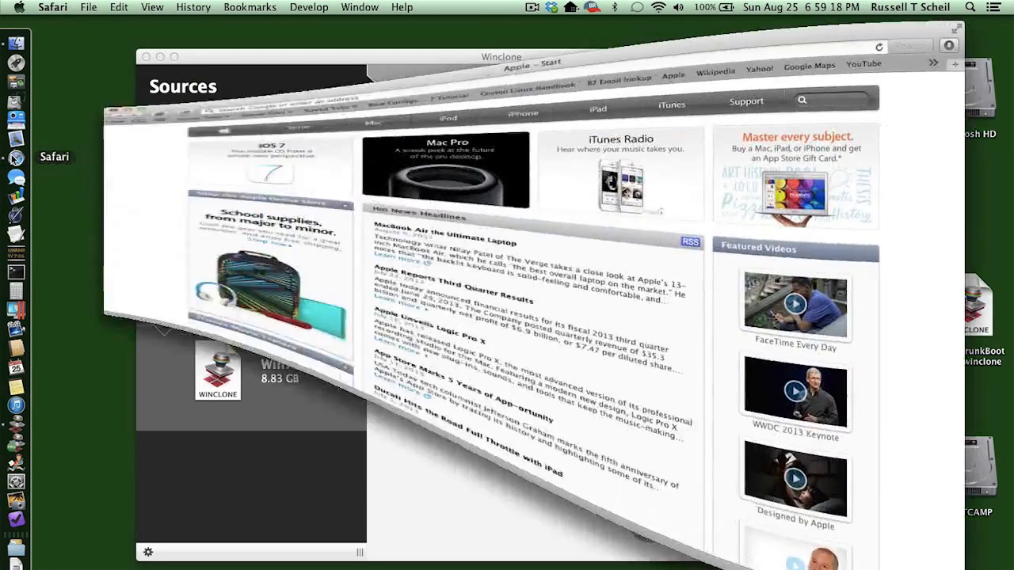
{"action": "type", "text": "twocanoes/"}
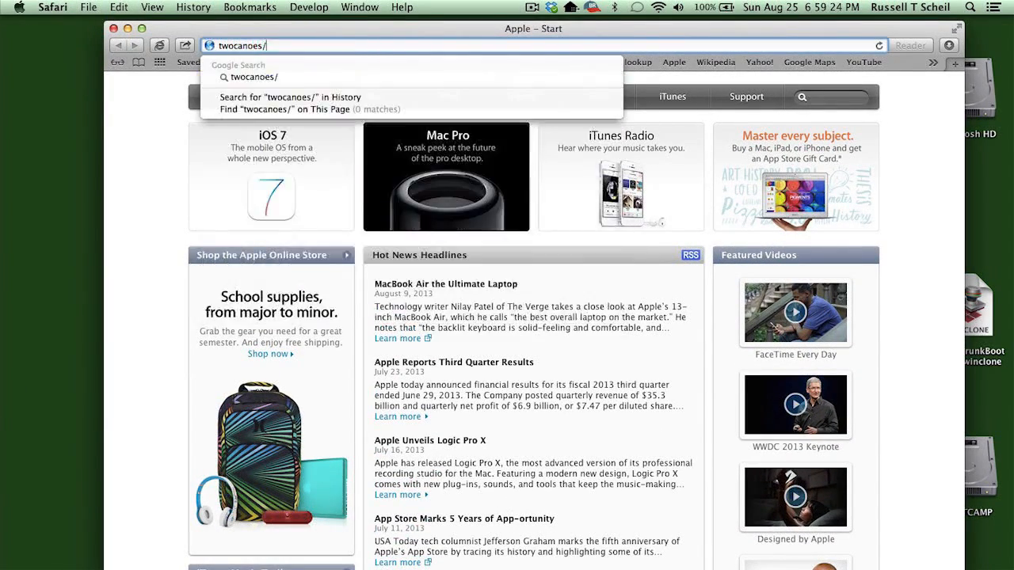
{"action": "key", "text": "BackSpace"}
{"action": "type", "text": ".com/"}
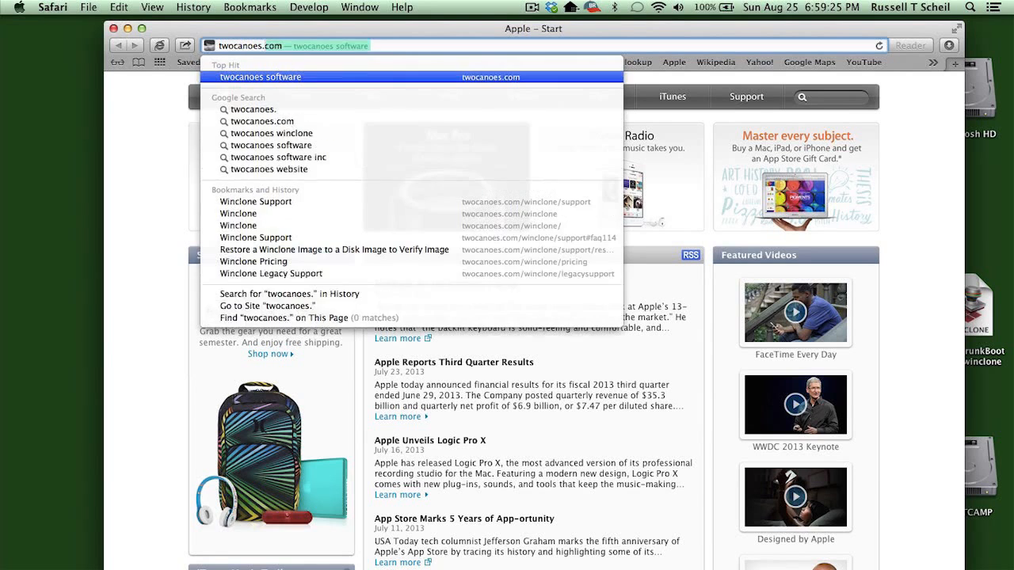
{"action": "type", "text": "winclon"}
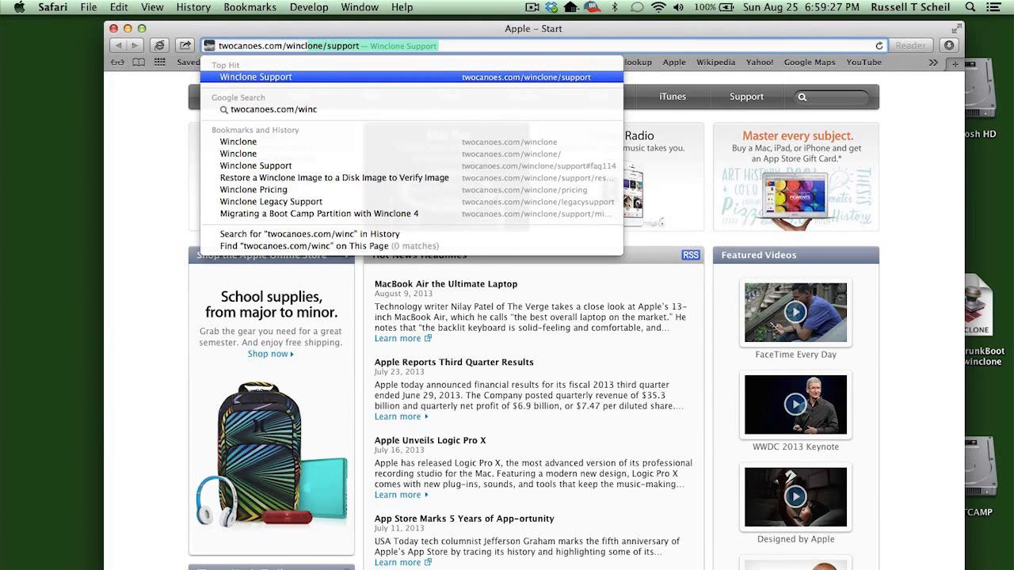
{"action": "type", "text": "e"}
{"action": "key", "text": "Return"}
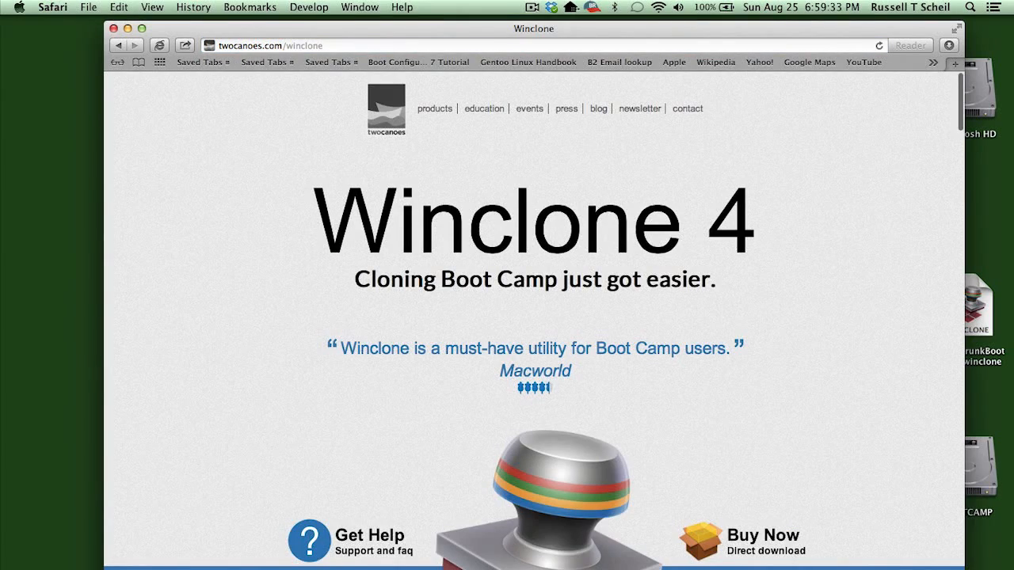
Step: Open the Get Help support and FAQ page from the Winclone 4 product page
{"action": "scroll", "coordinate": [534, 317], "scroll_direction": "down", "scroll_amount": 3}
{"action": "scroll", "coordinate": [534, 317], "scroll_direction": "down", "scroll_amount": 2}
{"action": "left_click", "coordinate": [369, 373]}
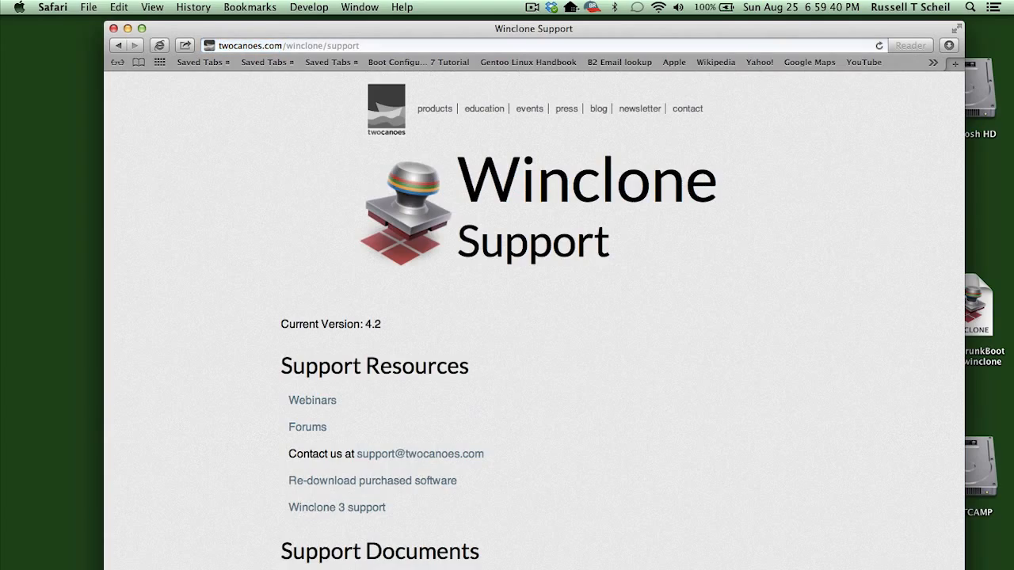
Step: Look through the Winclone Support page's resources, support documents, videos, FAQ topics, migration scenarios and troubleshooting entries
{"action": "scroll", "coordinate": [534, 317], "scroll_direction": "down", "scroll_amount": 1}
{"action": "scroll", "coordinate": [534, 317], "scroll_direction": "down", "scroll_amount": 3}
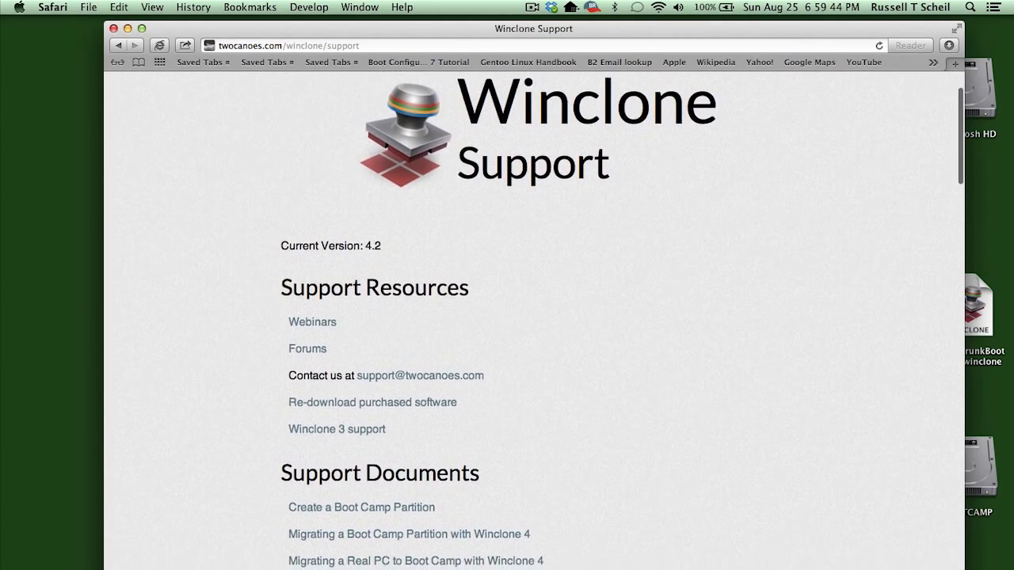
{"action": "scroll", "coordinate": [534, 317], "scroll_direction": "down", "scroll_amount": 5}
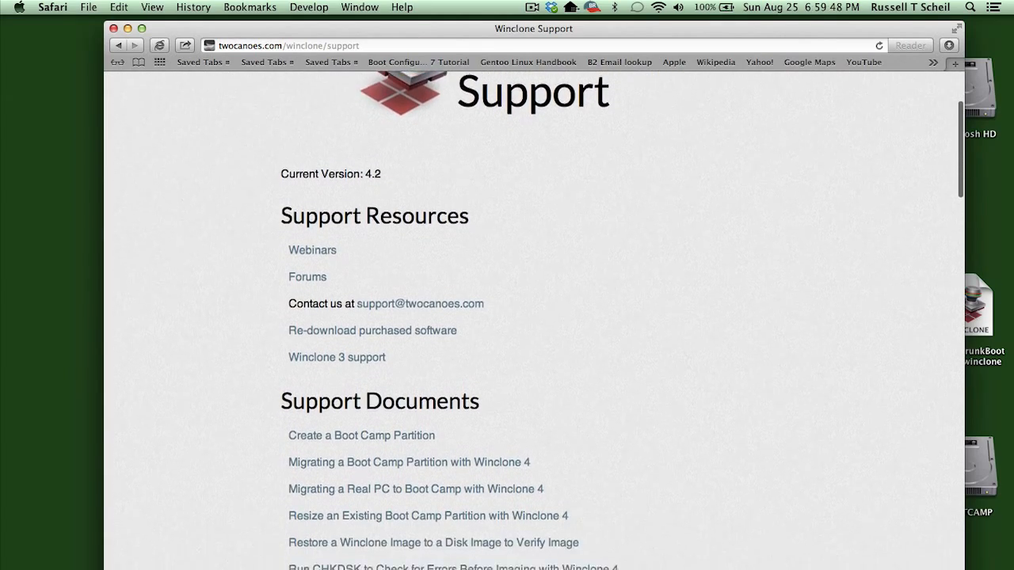
{"action": "scroll", "coordinate": [534, 317], "scroll_direction": "down", "scroll_amount": 3}
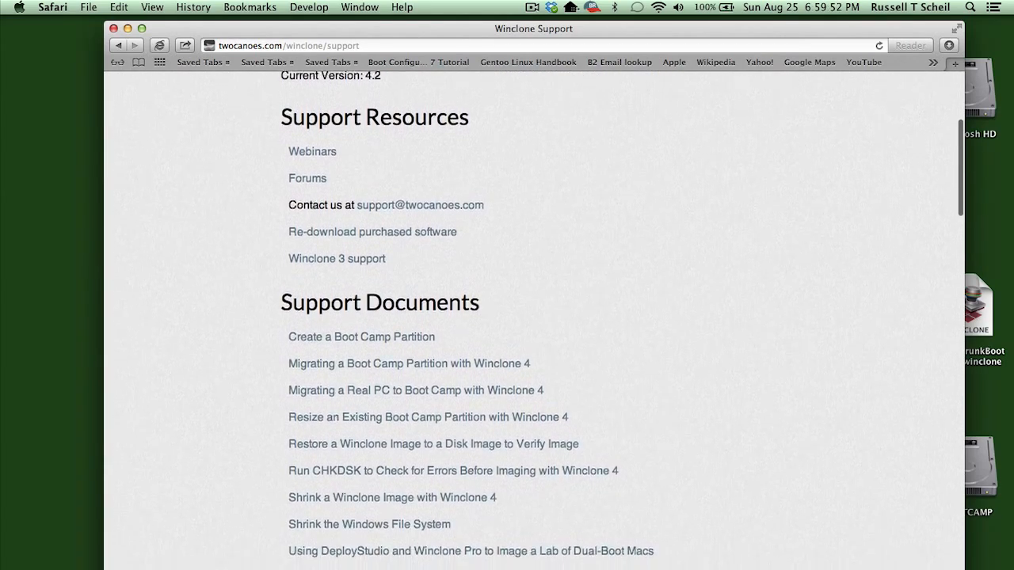
{"action": "scroll", "coordinate": [534, 317], "scroll_direction": "down", "scroll_amount": 6}
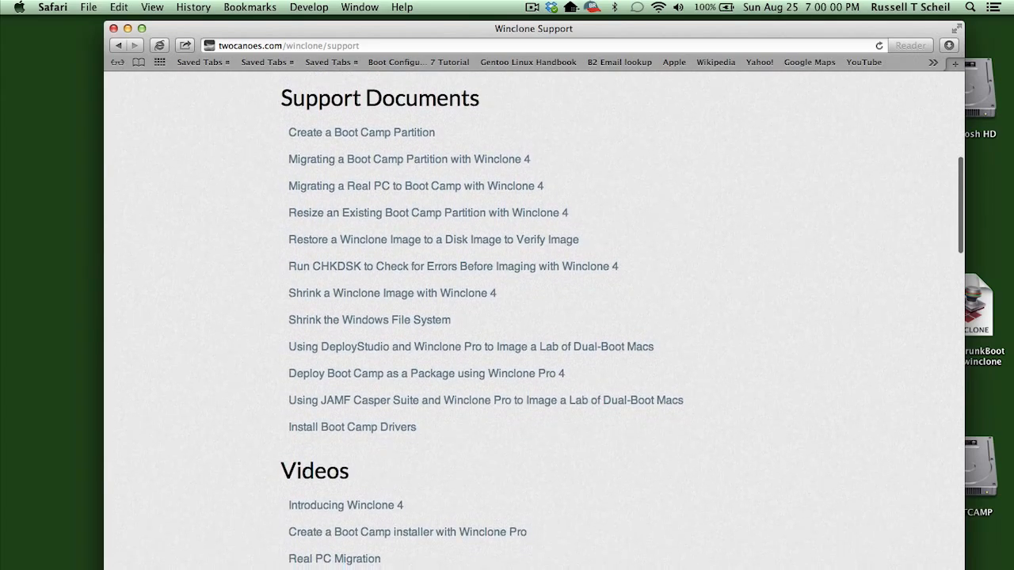
{"action": "scroll", "coordinate": [534, 317], "scroll_direction": "down", "scroll_amount": 5}
{"action": "scroll", "coordinate": [534, 317], "scroll_direction": "down", "scroll_amount": 10}
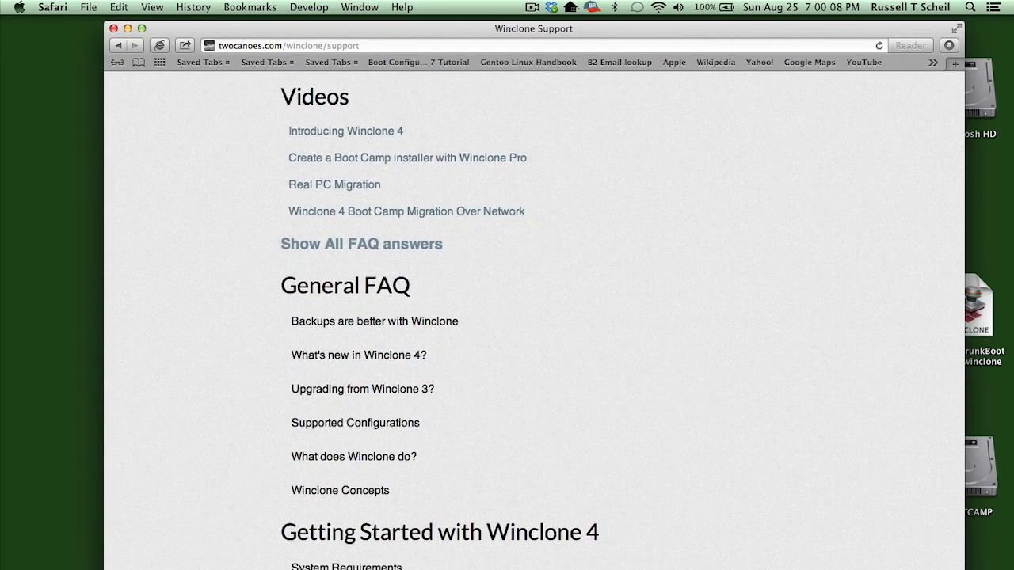
{"action": "scroll", "coordinate": [534, 317], "scroll_direction": "down", "scroll_amount": 8}
{"action": "scroll", "coordinate": [534, 317], "scroll_direction": "down", "scroll_amount": 10}
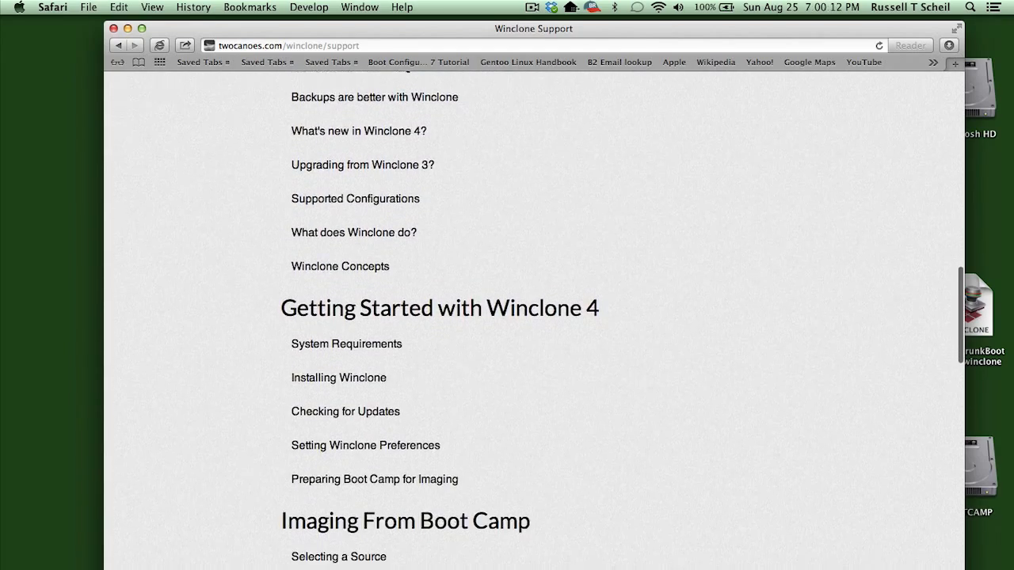
{"action": "scroll", "coordinate": [534, 317], "scroll_direction": "down", "scroll_amount": 14}
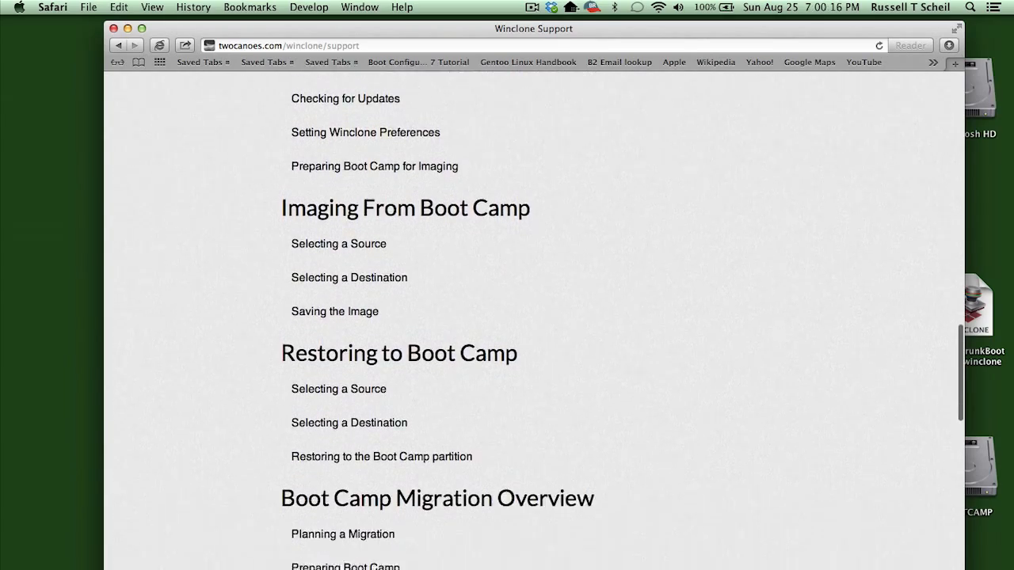
{"action": "scroll", "coordinate": [534, 317], "scroll_direction": "down", "scroll_amount": 10}
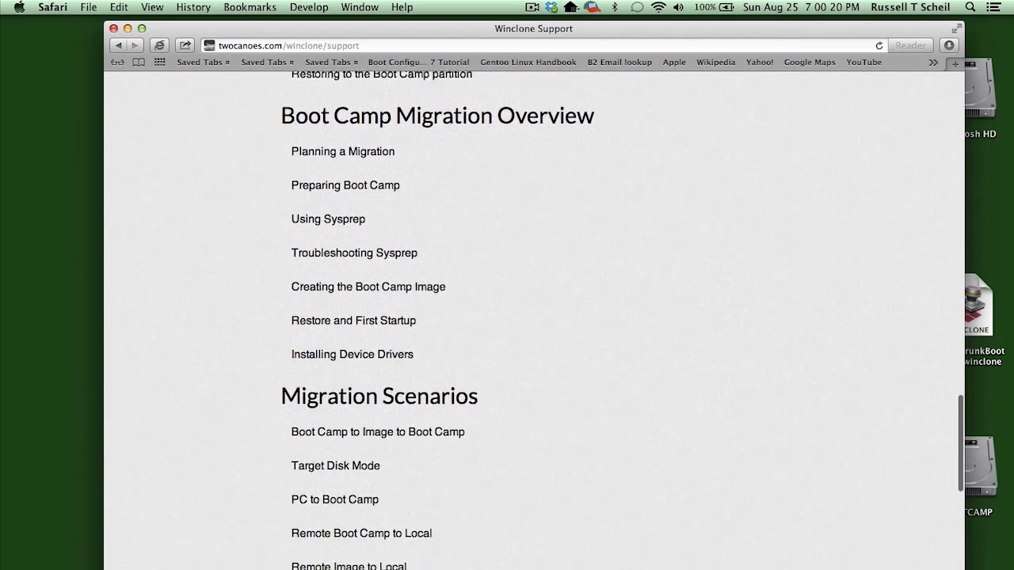
{"action": "scroll", "coordinate": [534, 317], "scroll_direction": "down", "scroll_amount": 17}
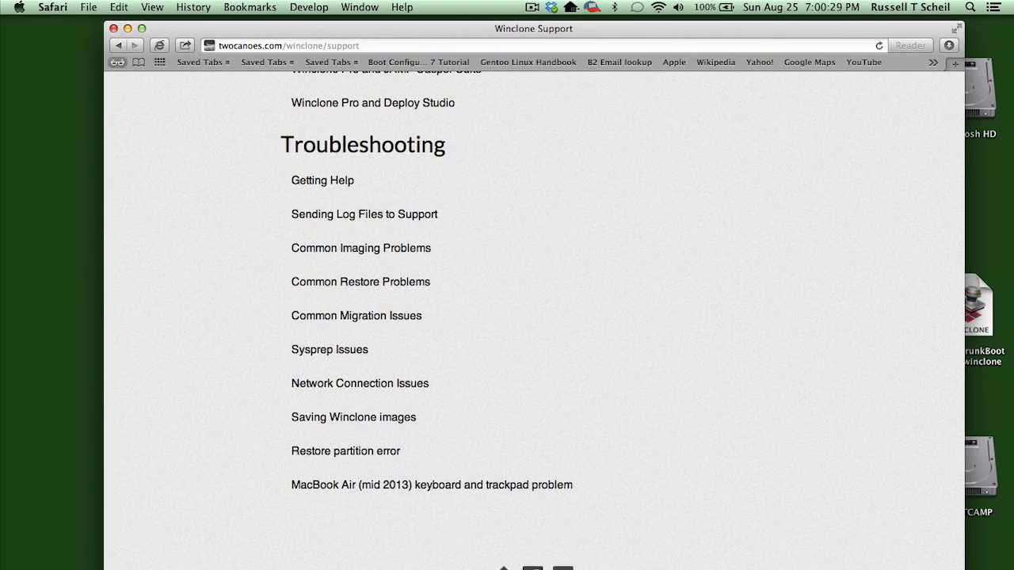
{"action": "scroll", "coordinate": [534, 320], "scroll_direction": "up", "scroll_amount": 1}
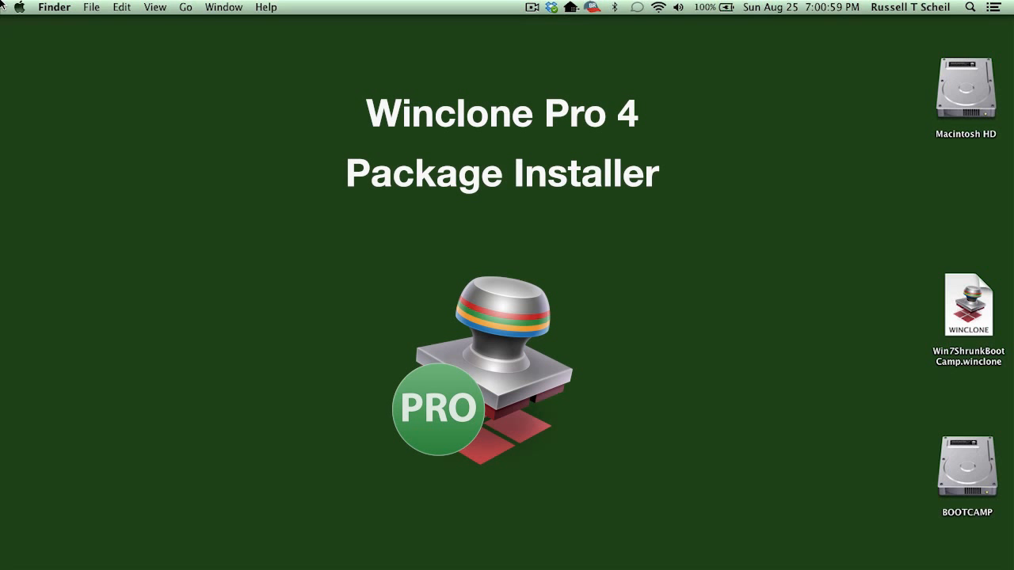
Step: Switch to Winclone Pro, add the Win7ShrunkBootCamp image from the desktop to the sources and select it as the source
{"action": "mouse_move", "coordinate": [3, 289]}
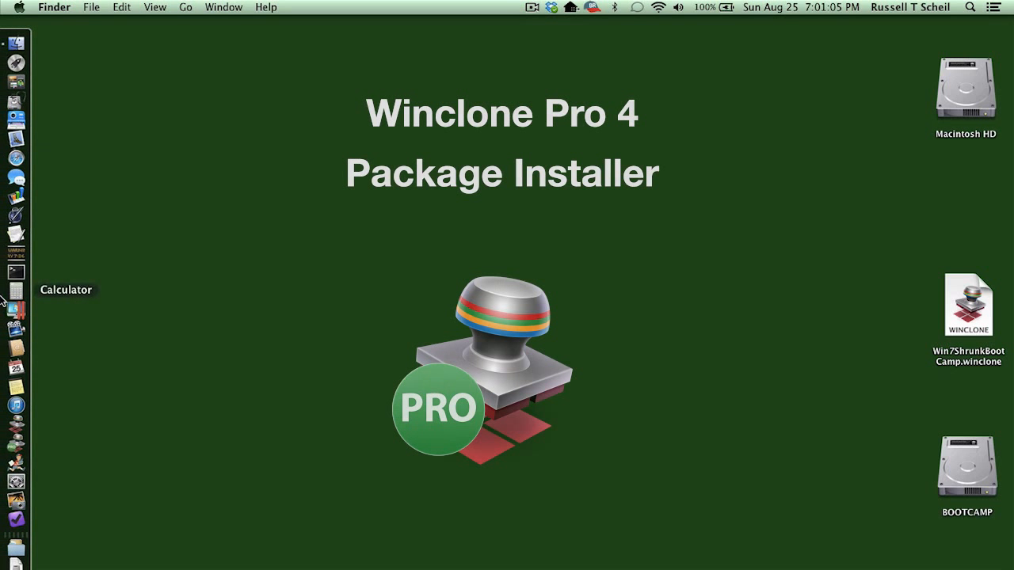
{"action": "left_click", "coordinate": [16, 445]}
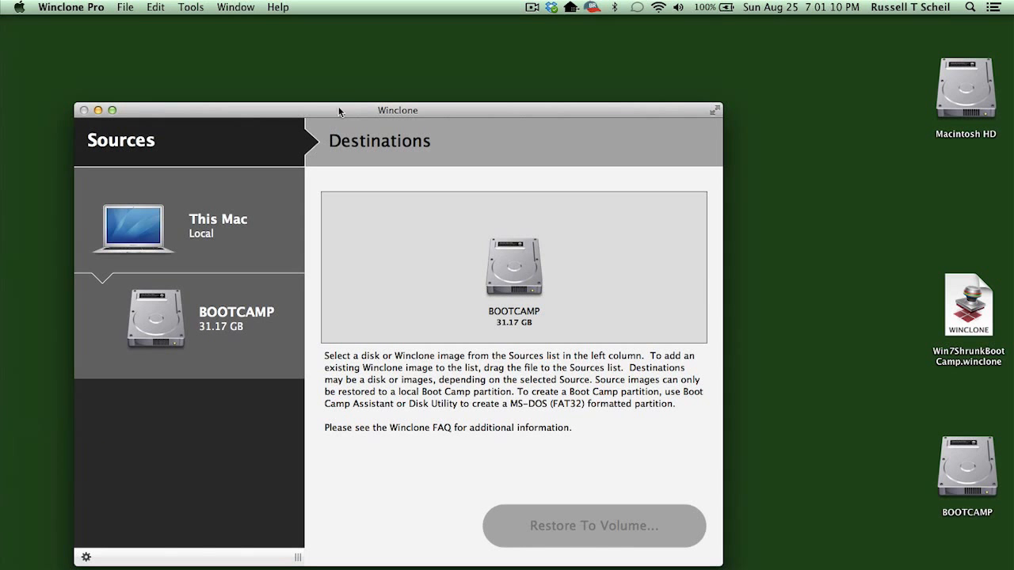
{"action": "left_click_drag", "start_coordinate": [343, 101], "coordinate": [419, 60]}
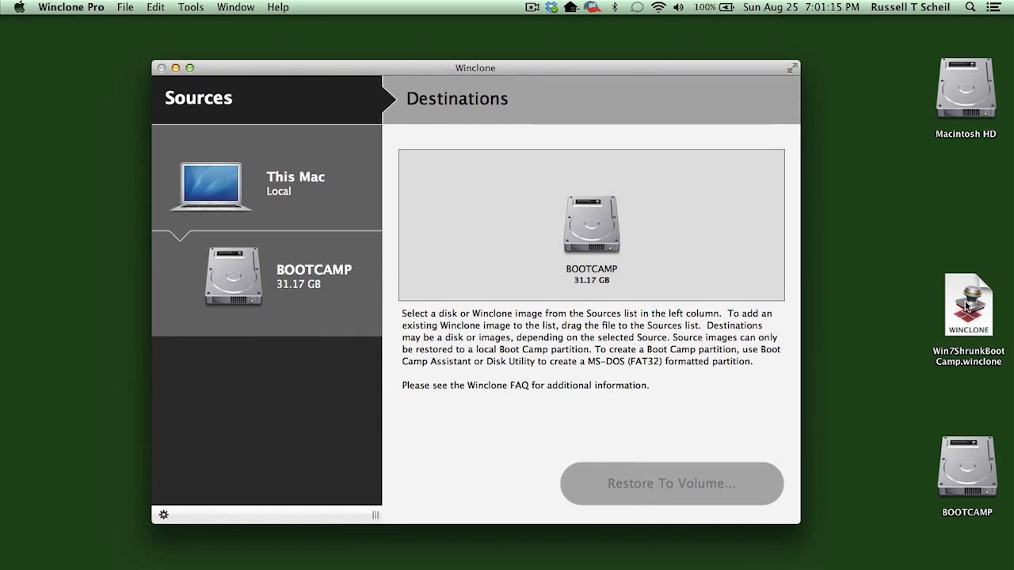
{"action": "left_click", "coordinate": [967, 308]}
{"action": "left_click_drag", "start_coordinate": [967, 307], "coordinate": [250, 388]}
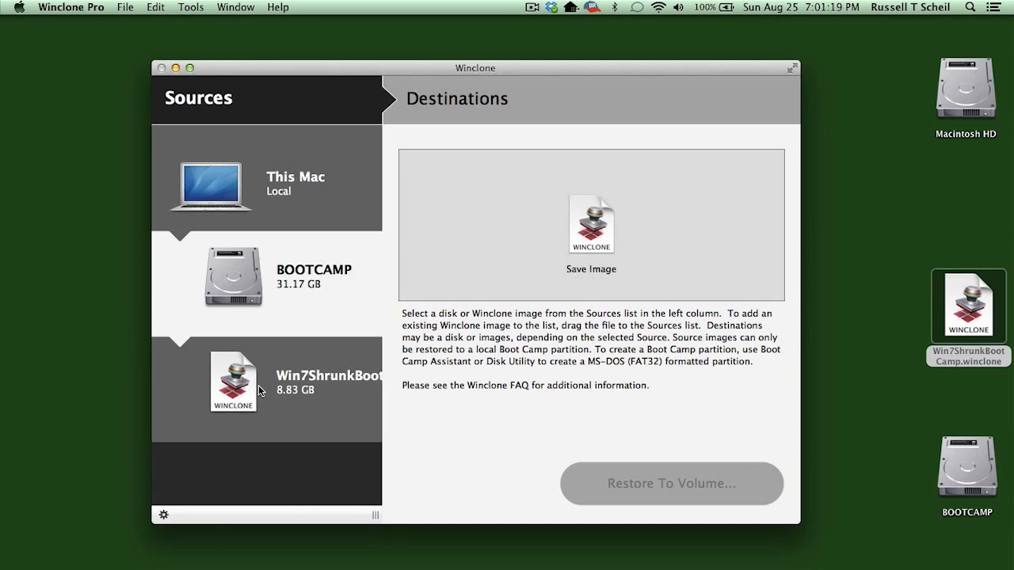
{"action": "left_click", "coordinate": [250, 389]}
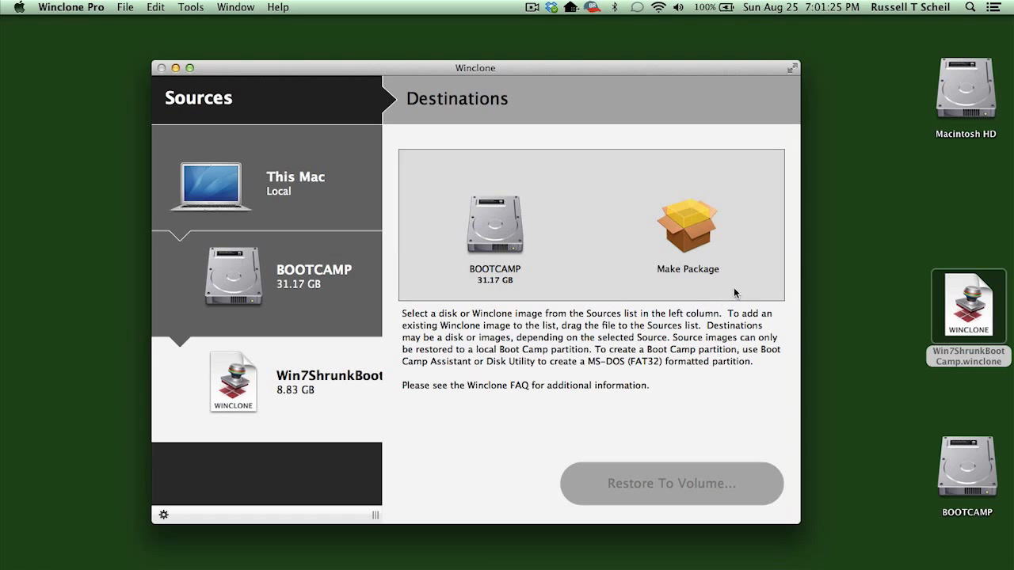
Step: Start making a package from the image with the Boot Camp partition split at 50% Mac / 50% Windows
{"action": "left_click", "coordinate": [695, 223]}
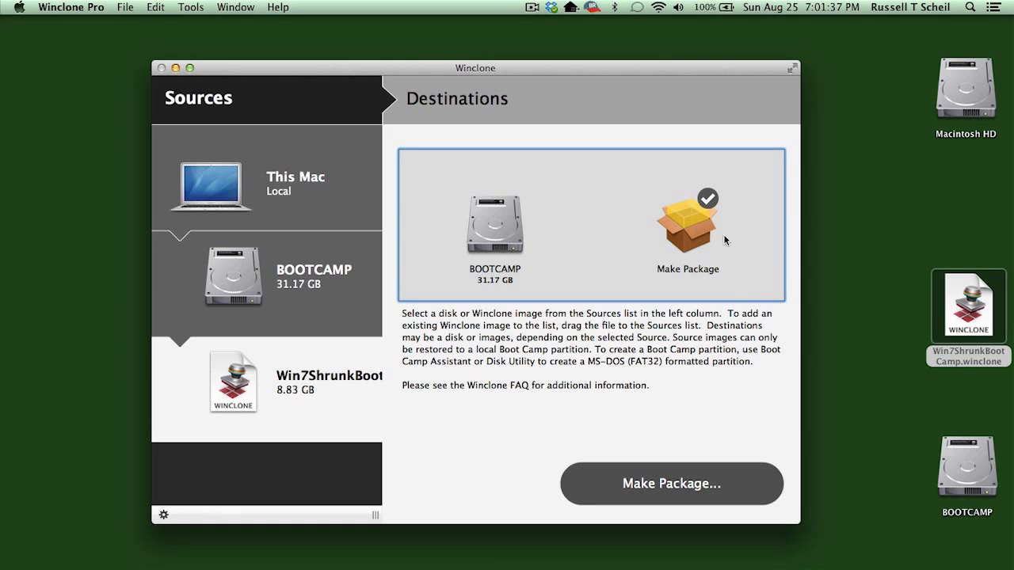
{"action": "left_click", "coordinate": [671, 485]}
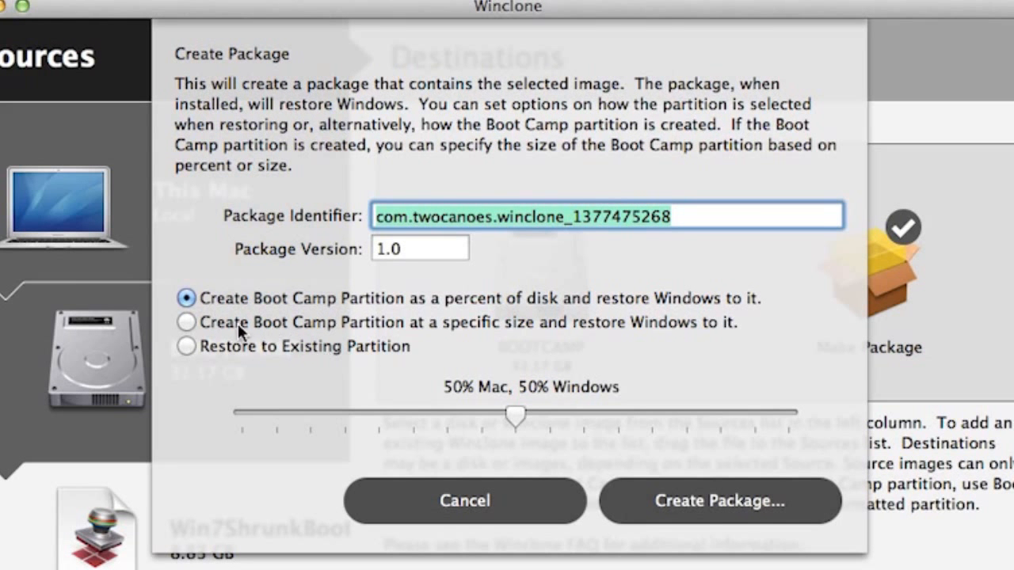
{"action": "mouse_move", "coordinate": [512, 411]}
{"action": "left_mouse_down"}
{"action": "mouse_move", "coordinate": [412, 406]}
{"action": "mouse_move", "coordinate": [565, 420]}
{"action": "mouse_move", "coordinate": [650, 412]}
{"action": "mouse_move", "coordinate": [510, 407]}
{"action": "left_mouse_up"}
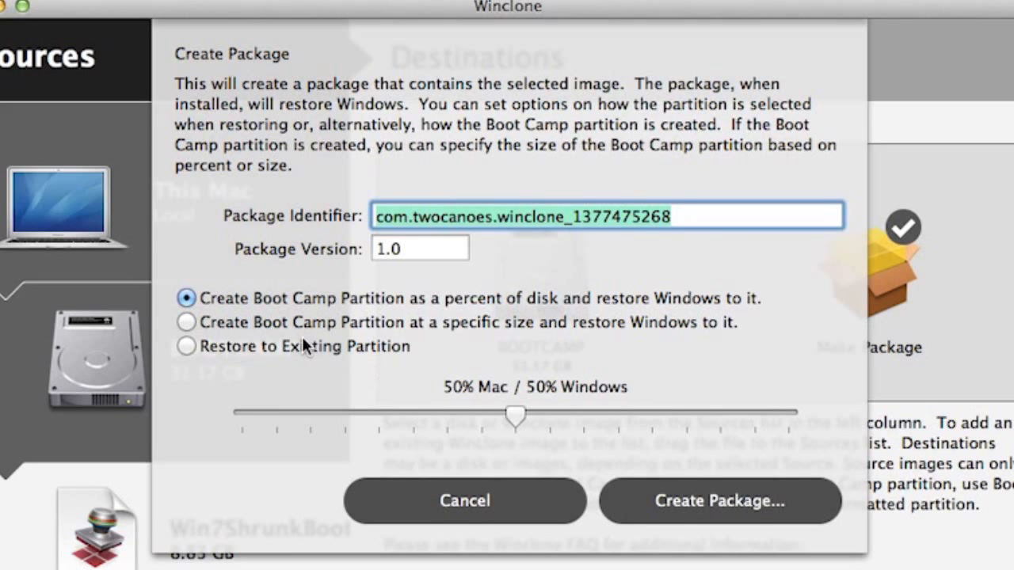
Step: Set the package to create the Boot Camp partition at a specific size of 20 GB
{"action": "left_click", "coordinate": [185, 322]}
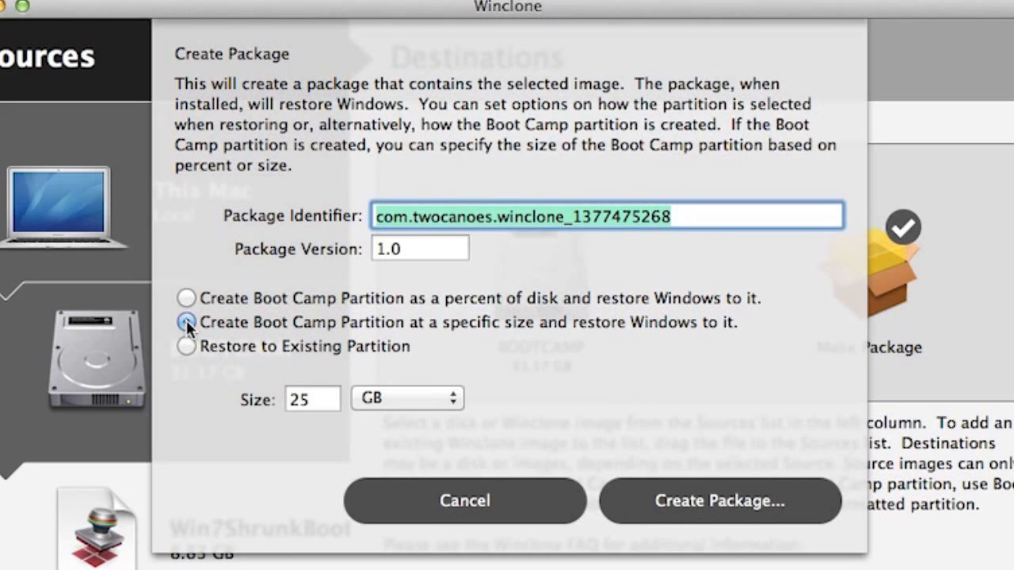
{"action": "left_click", "coordinate": [437, 395]}
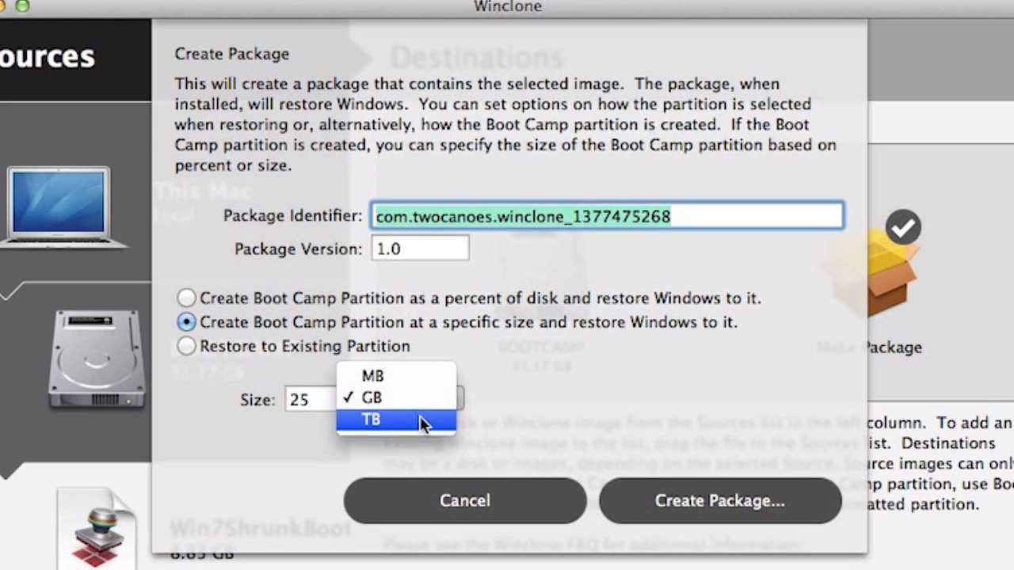
{"action": "left_click", "coordinate": [420, 400]}
{"action": "double_click", "coordinate": [324, 400]}
{"action": "type", "text": "20"}
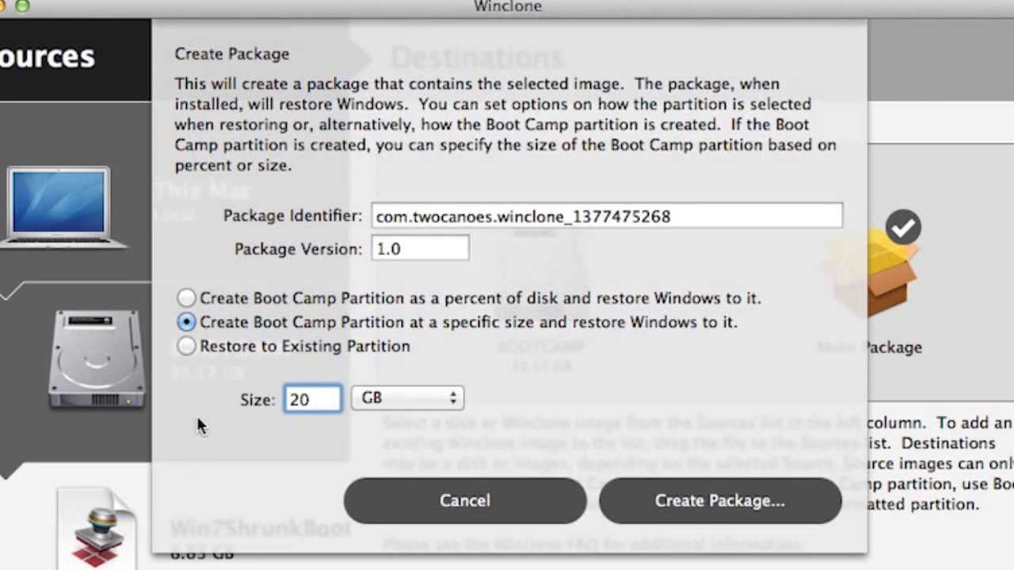
Step: Set the package to restore to an existing partition and save it to the Desktop as Win7BootCampPackage
{"action": "left_click", "coordinate": [184, 347]}
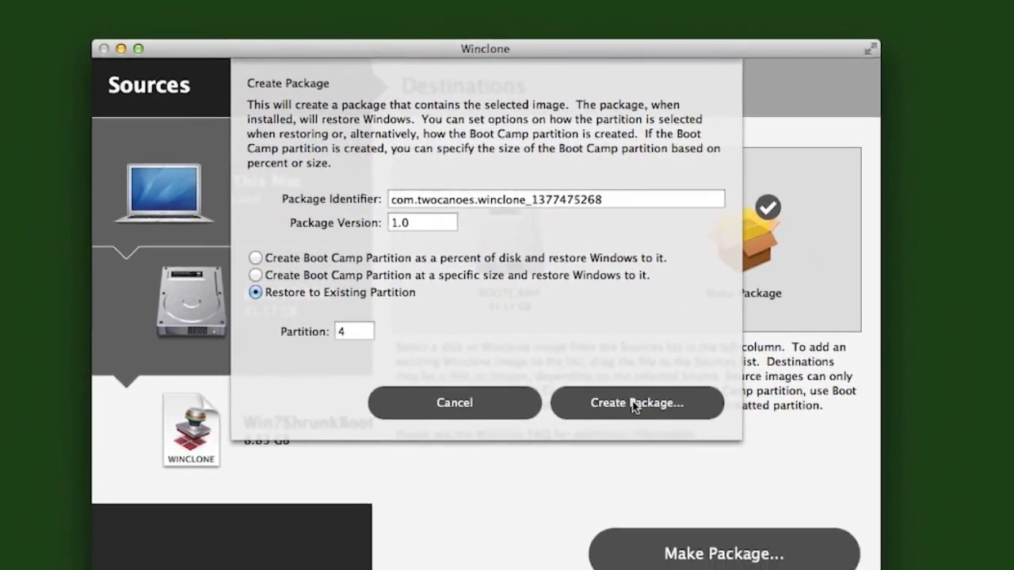
{"action": "left_click", "coordinate": [713, 501]}
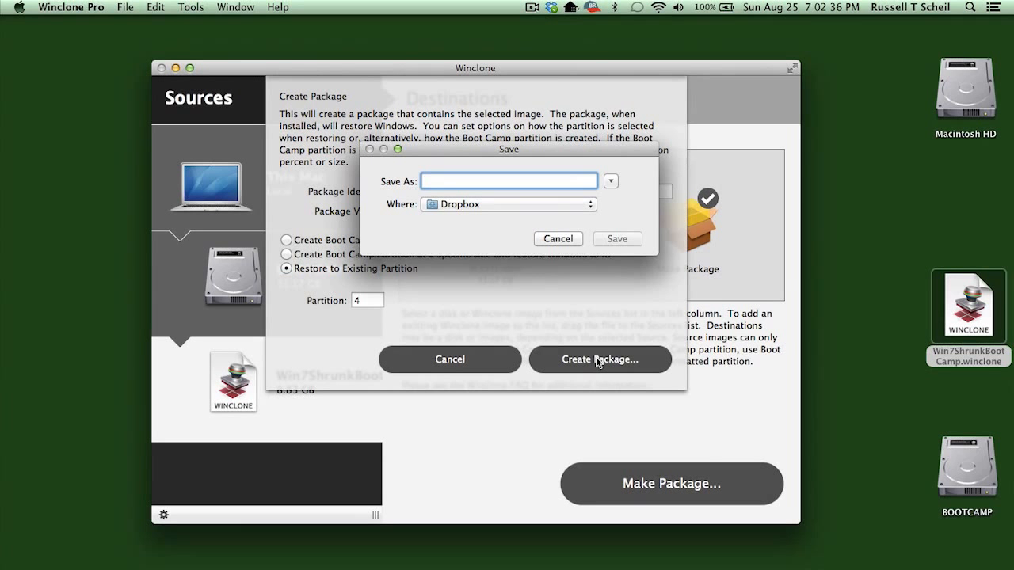
{"action": "left_click", "coordinate": [559, 204]}
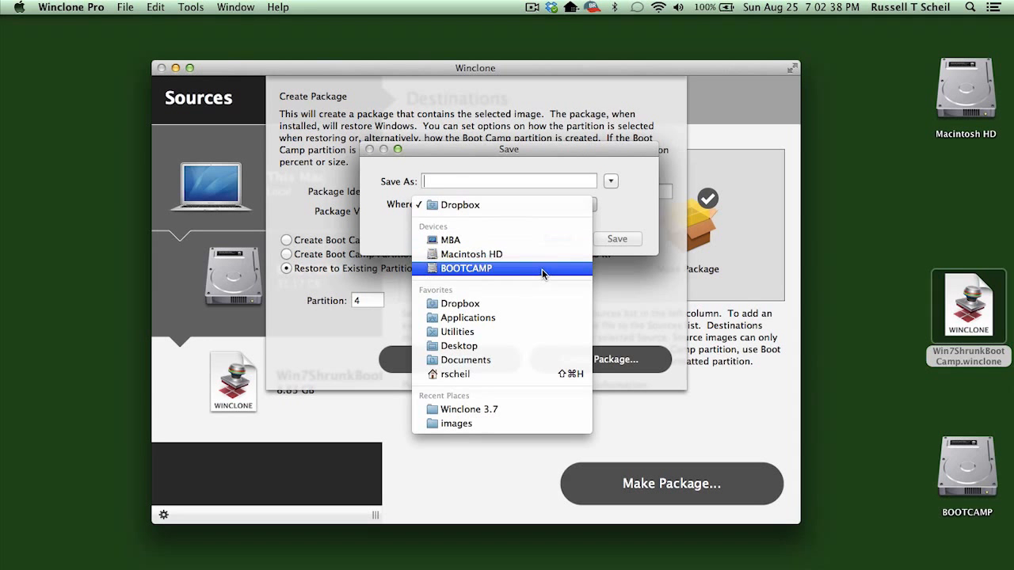
{"action": "left_click", "coordinate": [528, 344]}
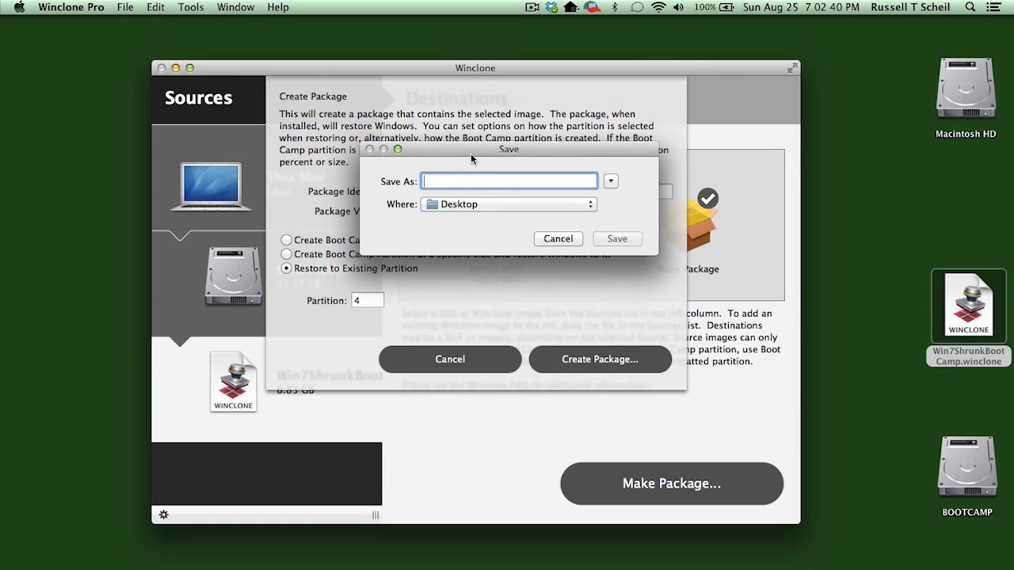
{"action": "type", "text": "Win7BootCampPackage"}
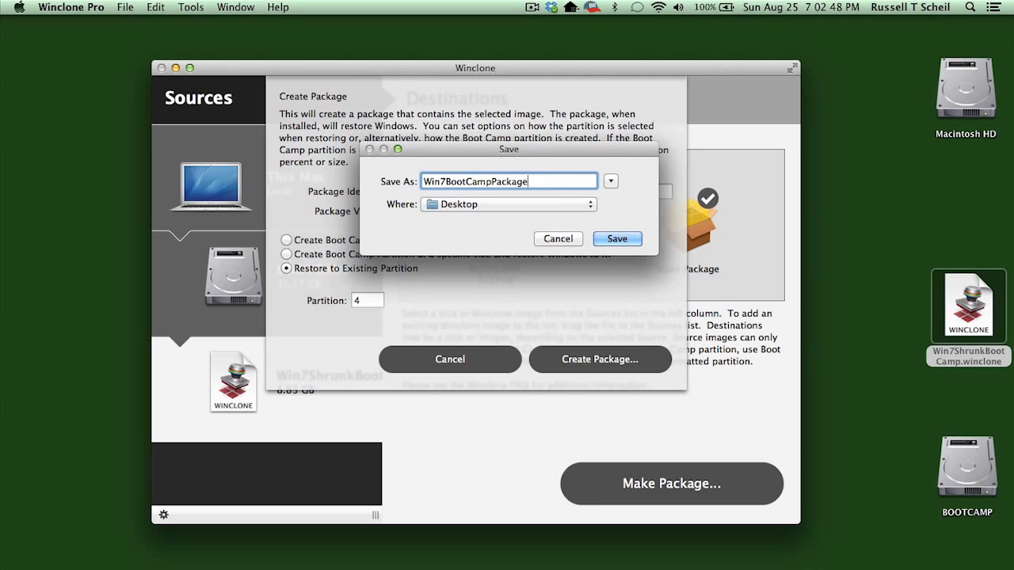
{"action": "left_click", "coordinate": [610, 239]}
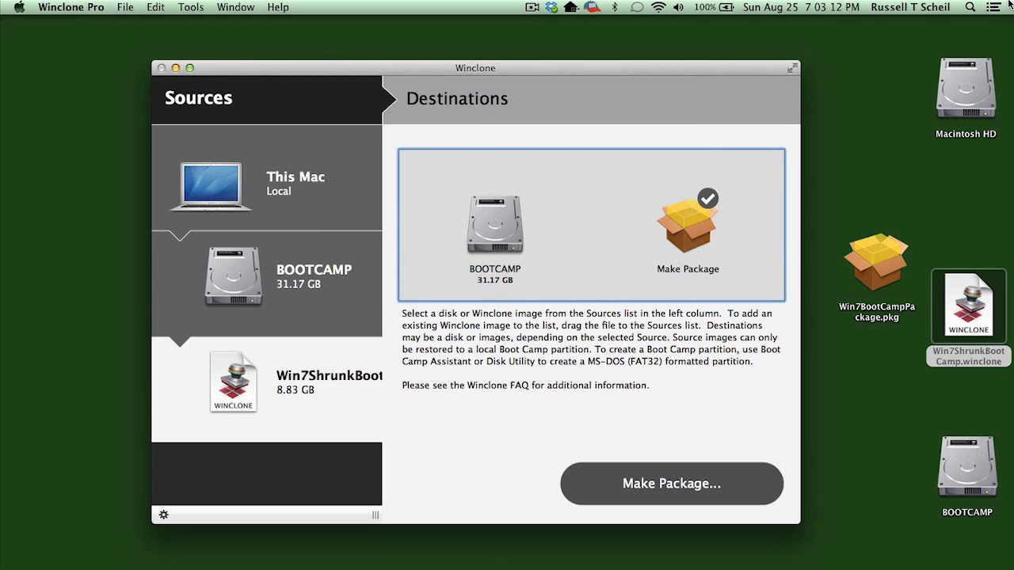
Step: Select the new Win7BootCampPackage.pkg on the desktop and quit Winclone Pro
{"action": "left_click", "coordinate": [878, 246]}
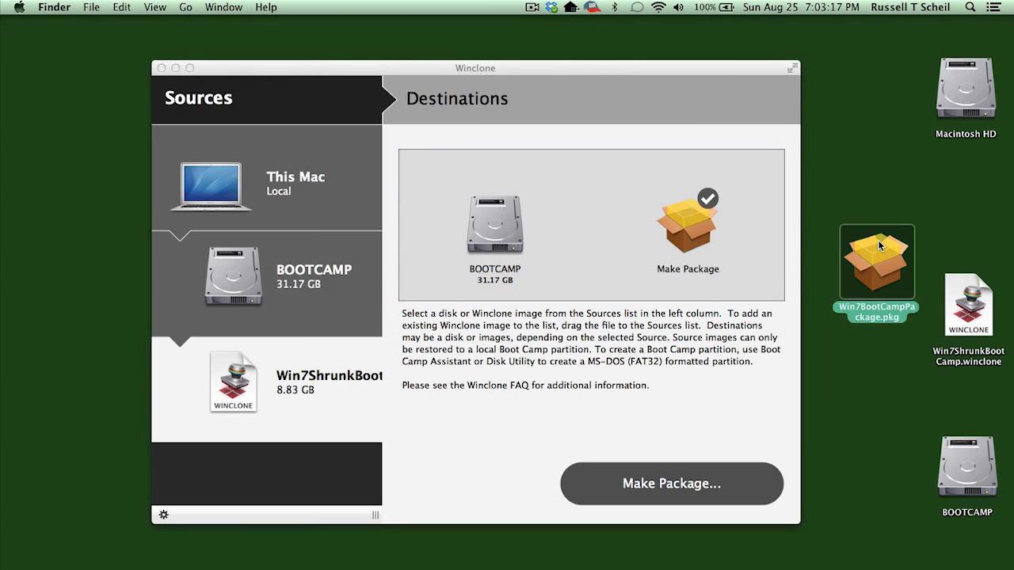
{"action": "left_click", "coordinate": [519, 70]}
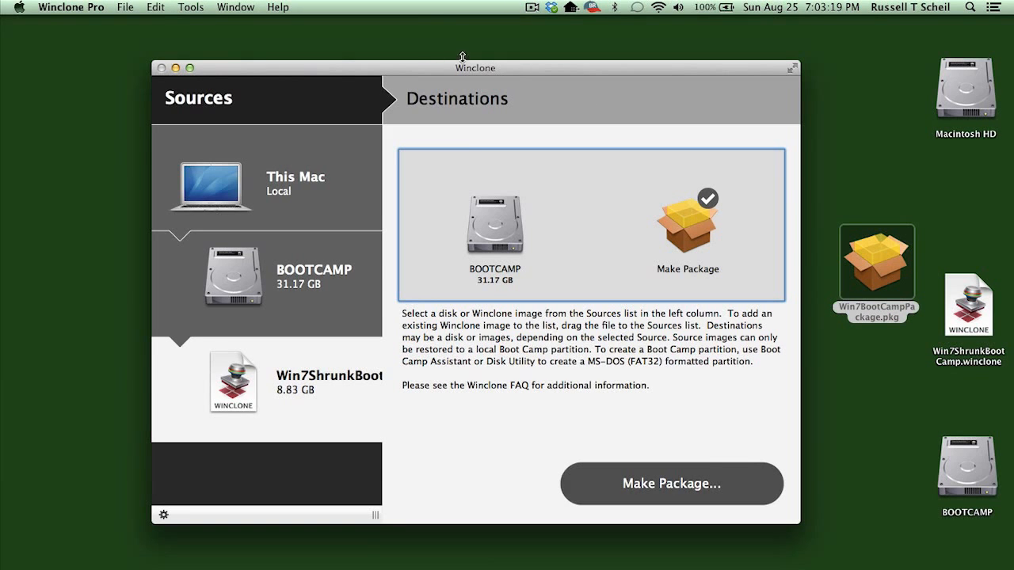
{"action": "left_click", "coordinate": [70, 7]}
{"action": "left_click", "coordinate": [79, 152]}
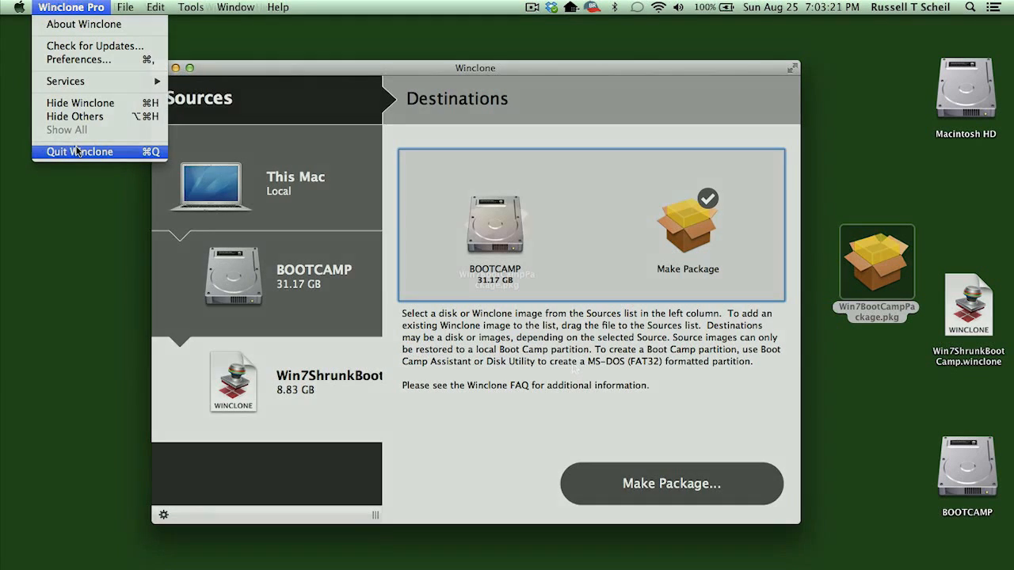